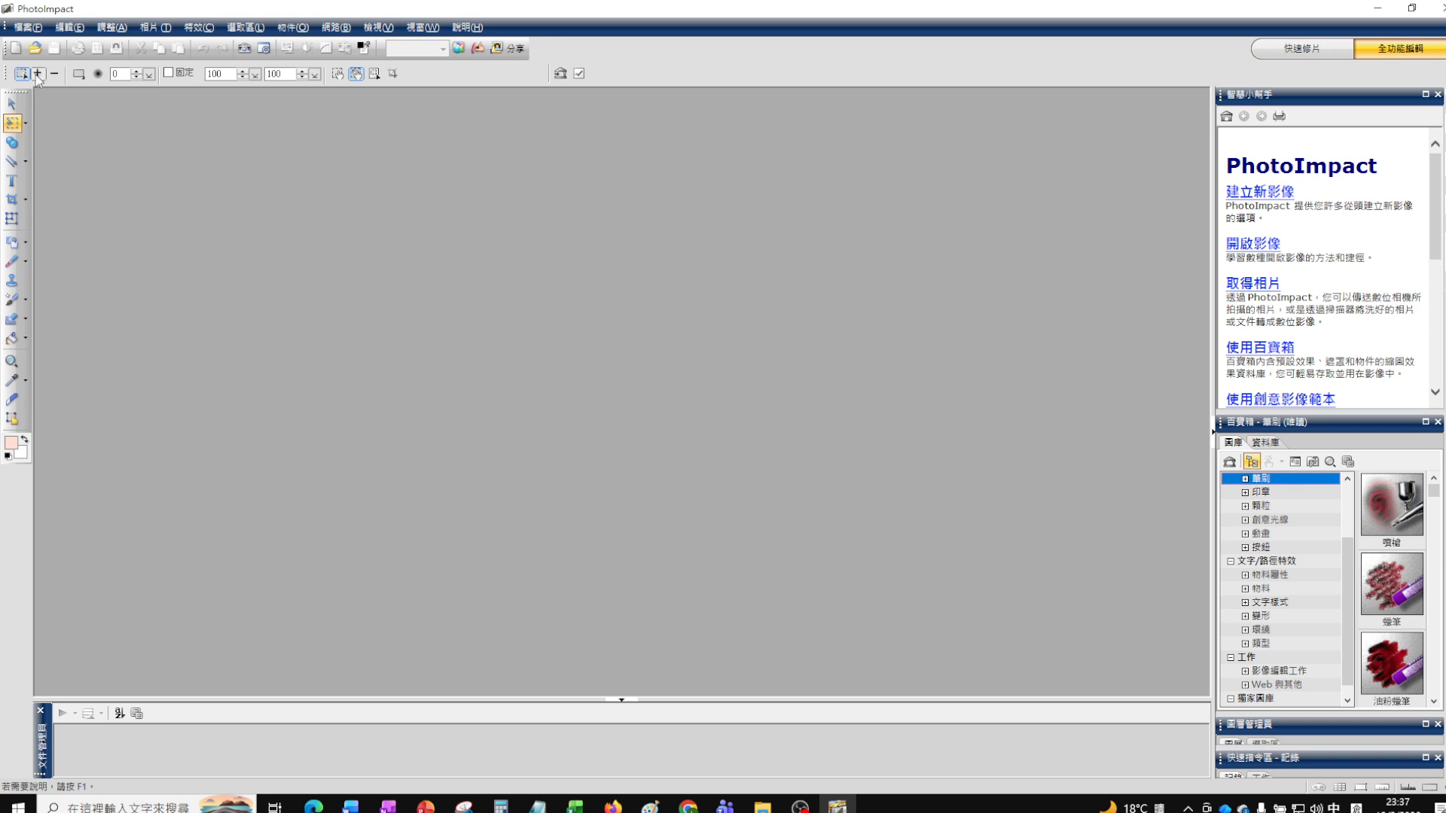
- Open the image file Logo_40_colour.jpg and maximize its document window
{"action": "left_click", "coordinate": [34, 47]}
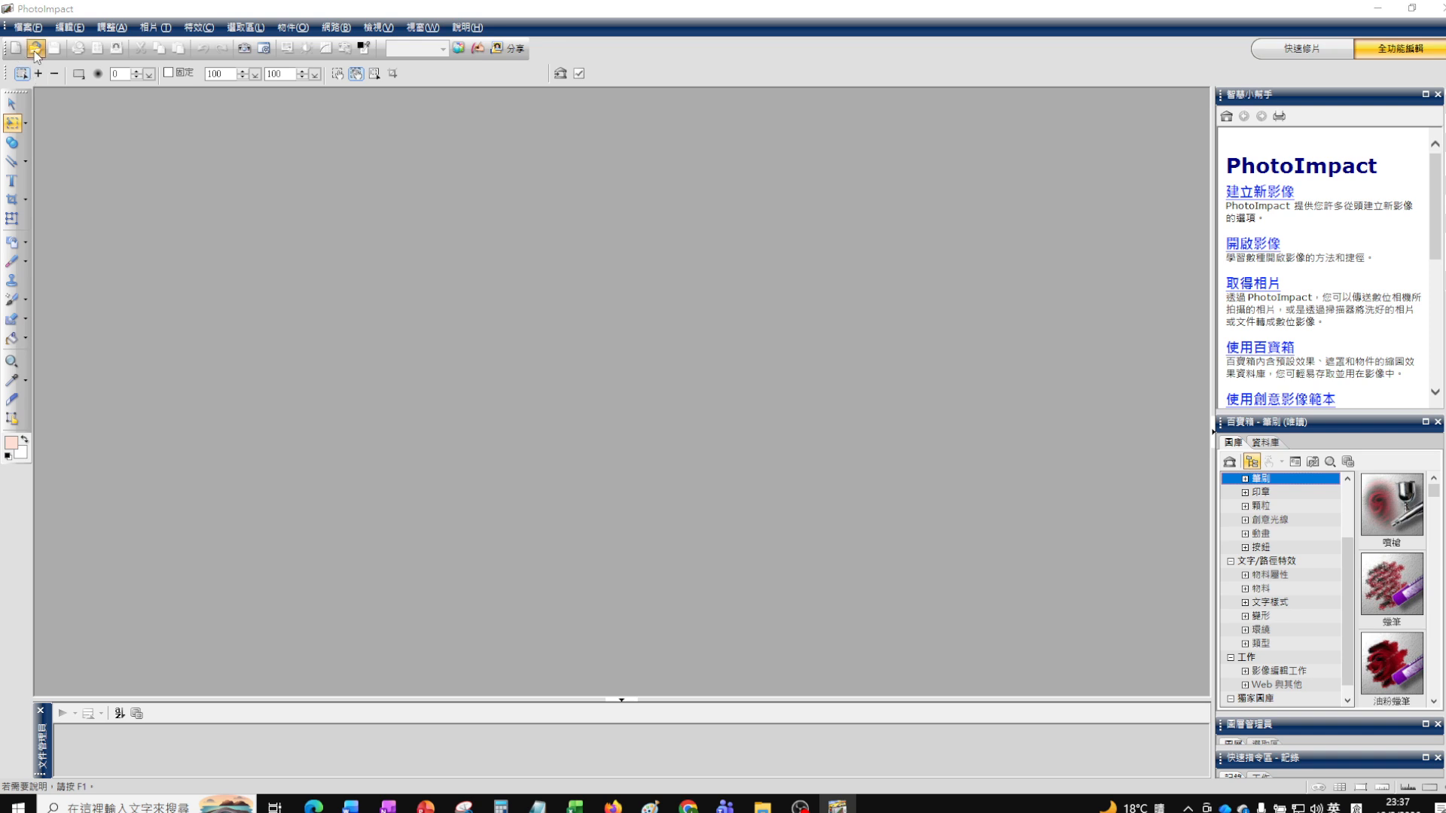
{"action": "scroll", "coordinate": [845, 350], "scroll_direction": "down", "scroll_amount": 6}
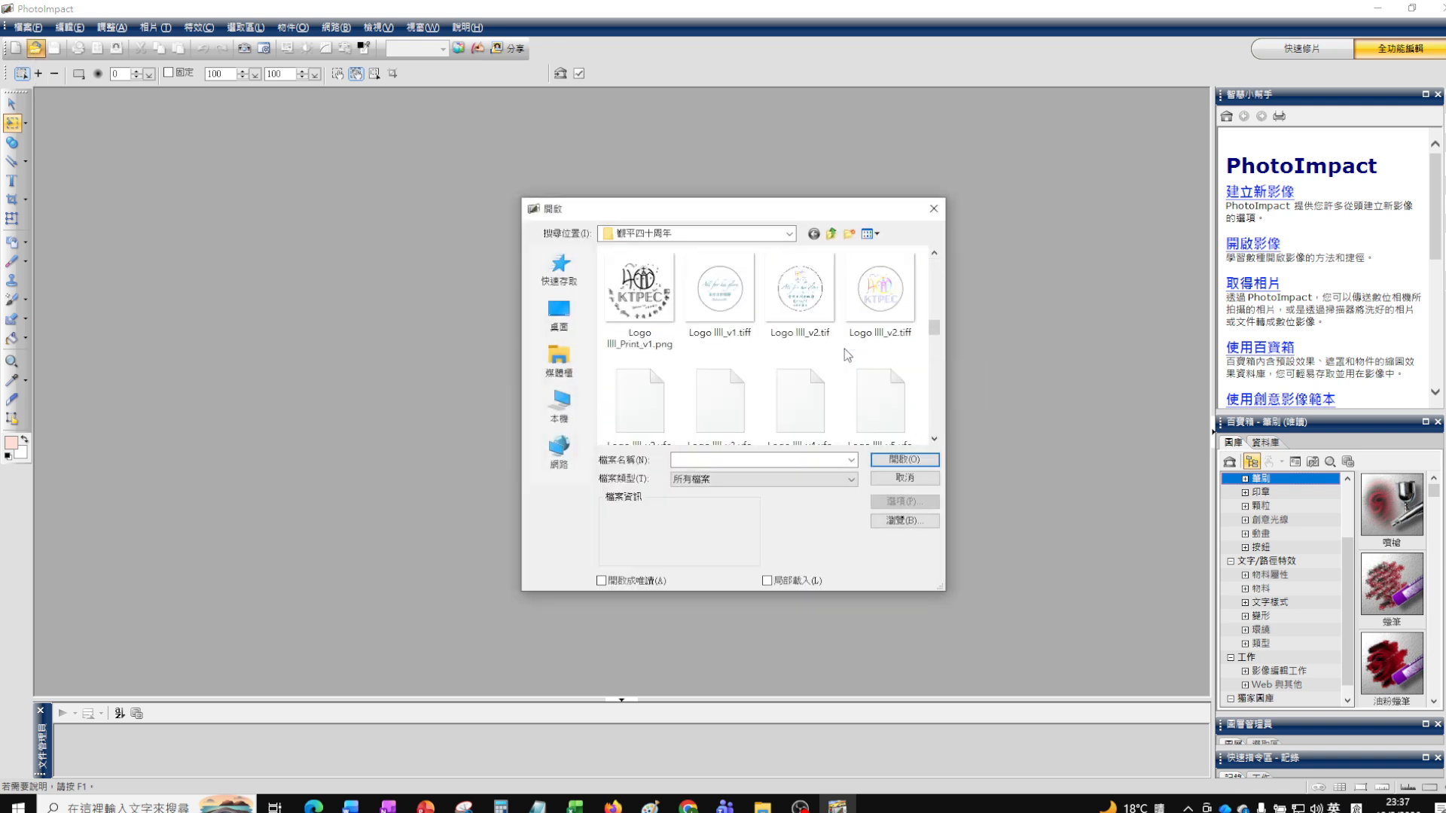
{"action": "left_click", "coordinate": [795, 399]}
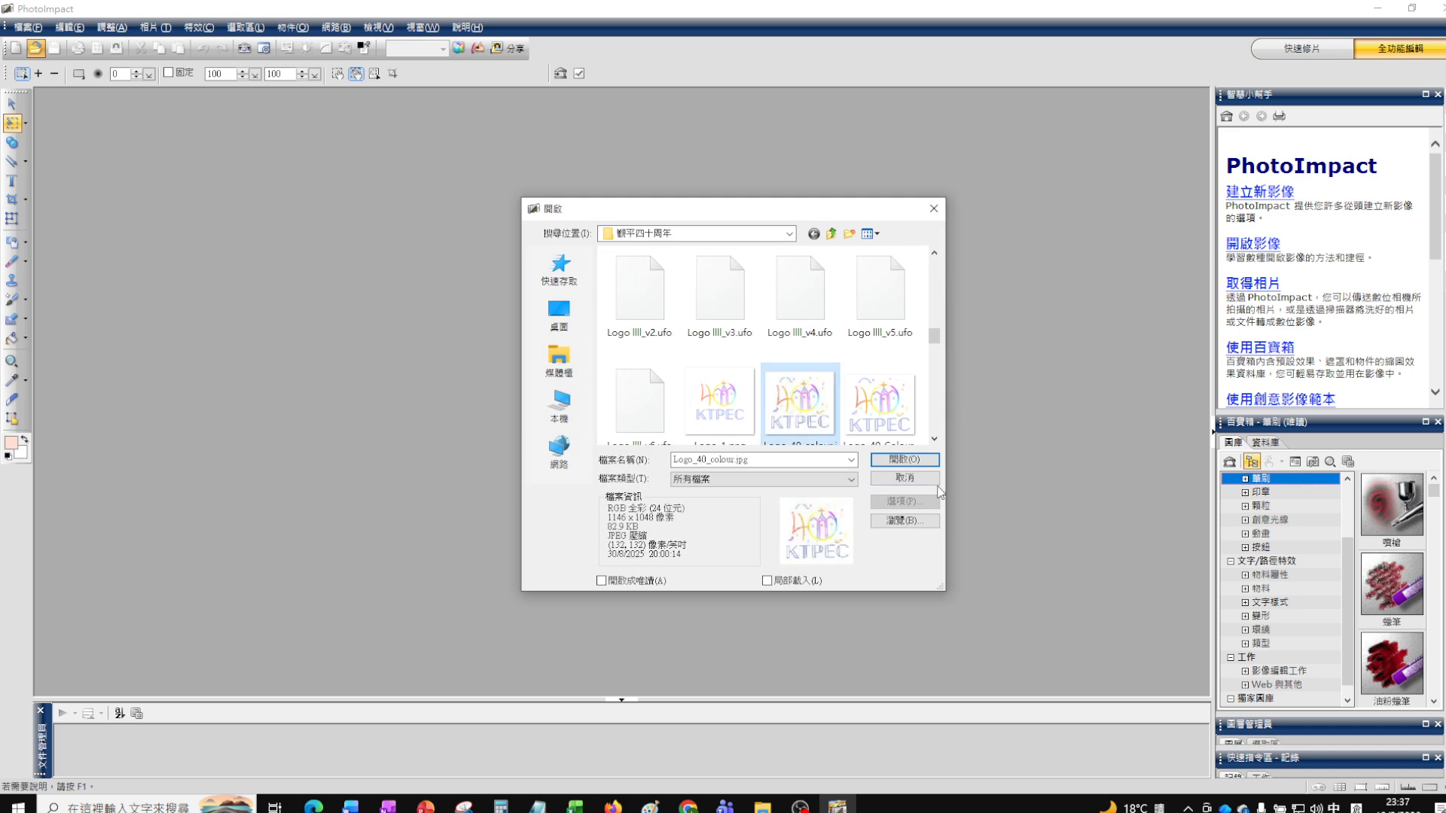
{"action": "left_click", "coordinate": [882, 461]}
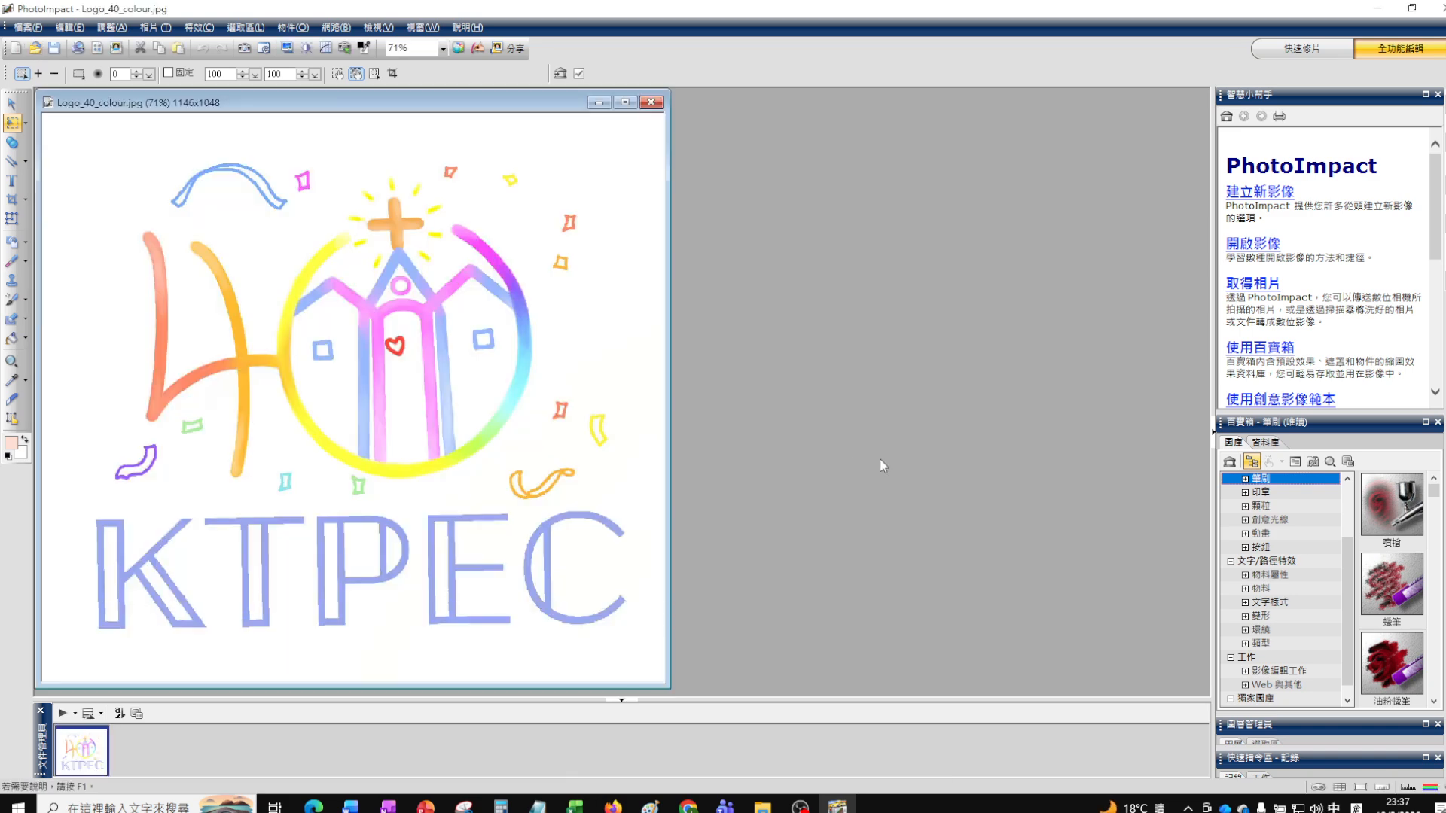
{"action": "left_click", "coordinate": [628, 103]}
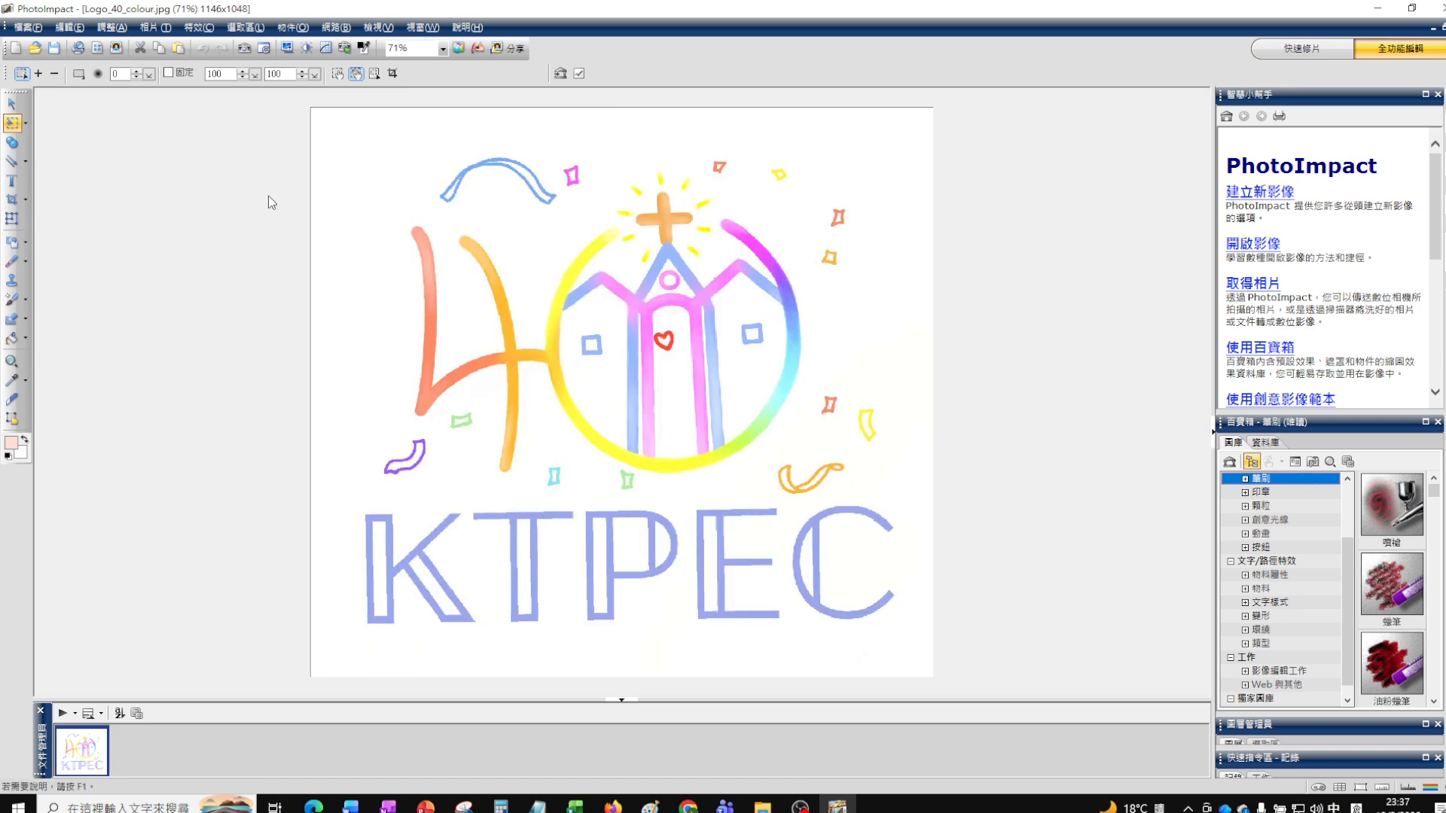
- Select the white background around the logo with the Magic Wand tool
{"action": "left_click", "coordinate": [27, 123]}
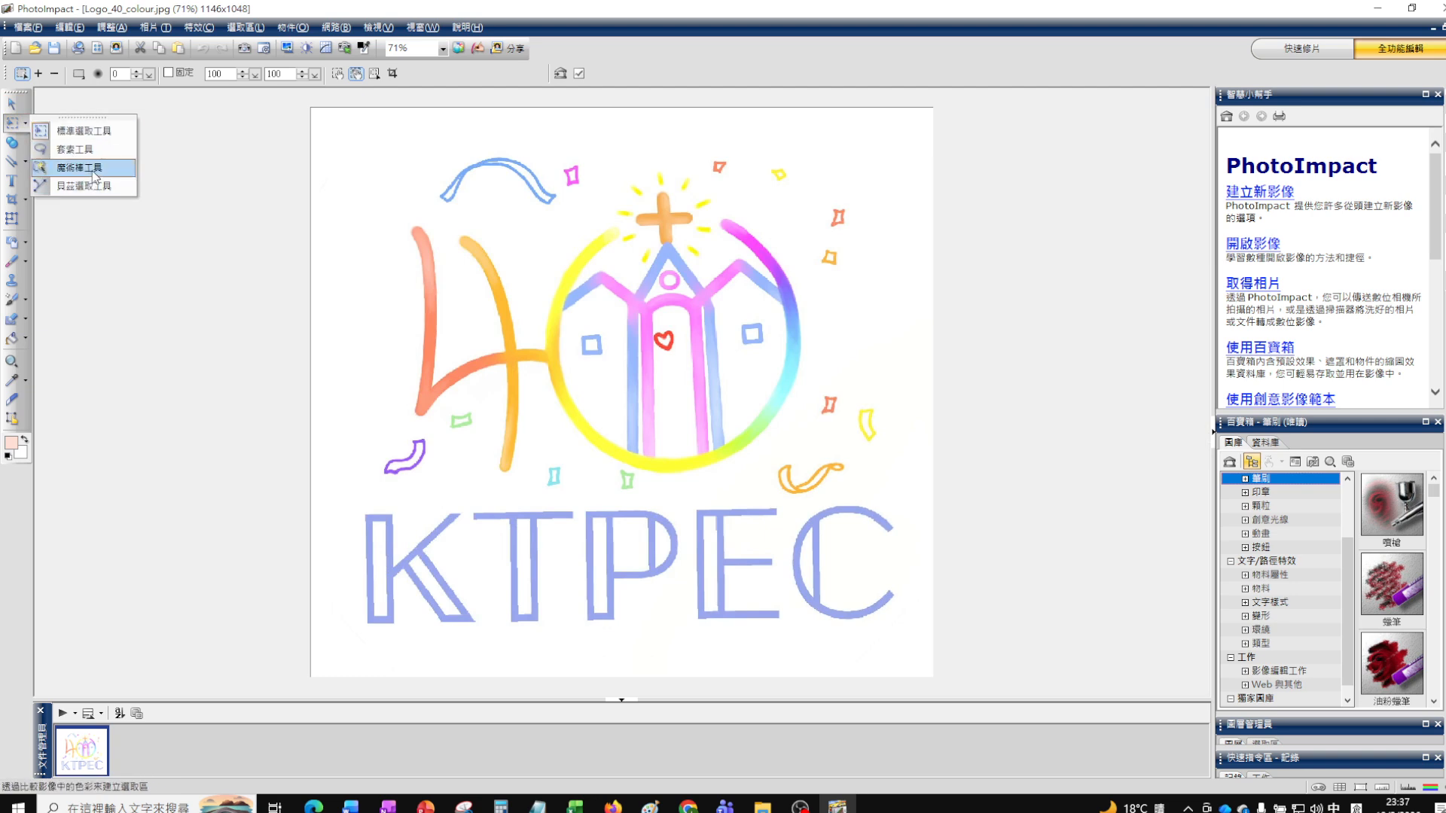
{"action": "left_click", "coordinate": [83, 167]}
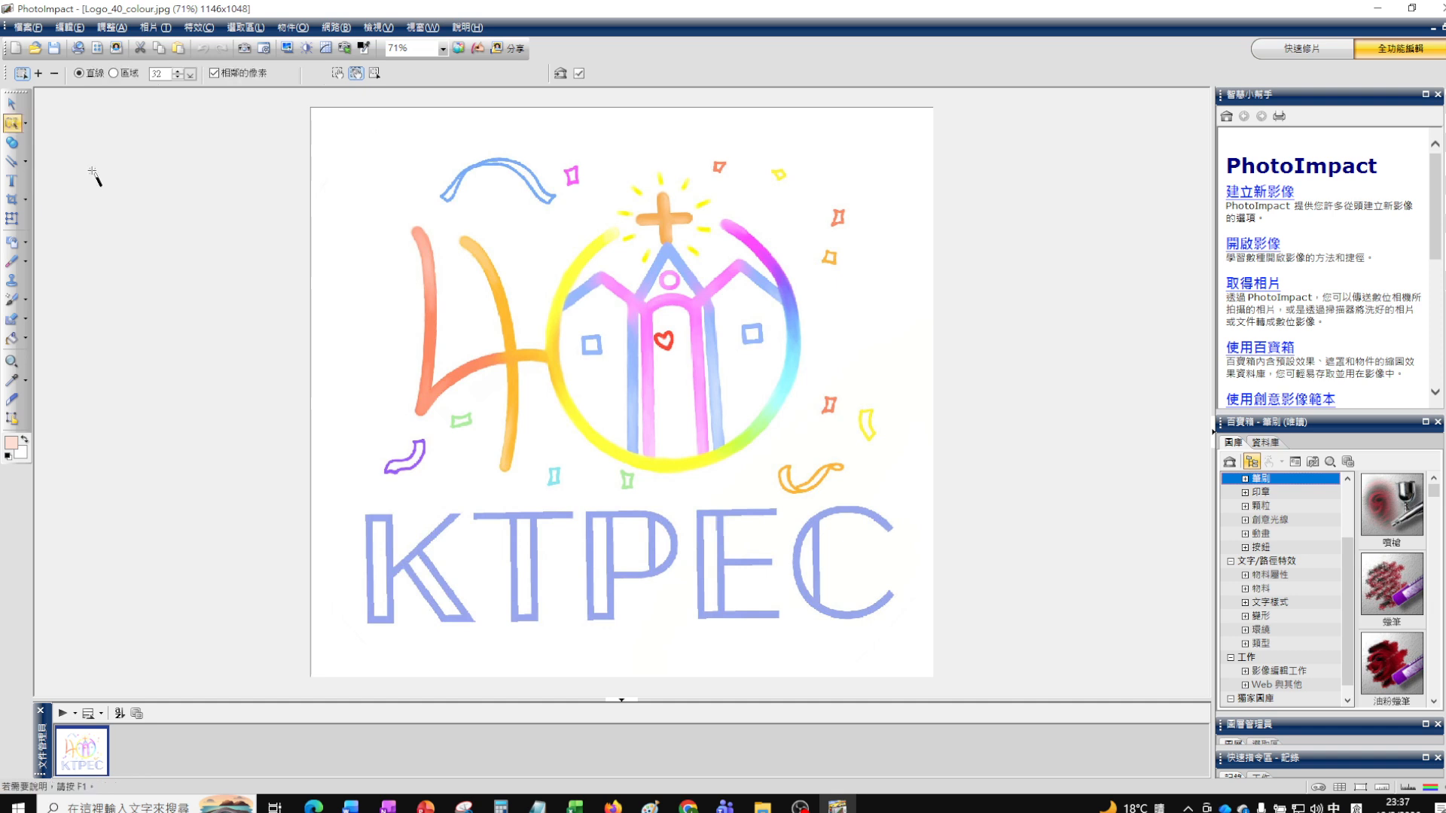
{"action": "left_click", "coordinate": [360, 187]}
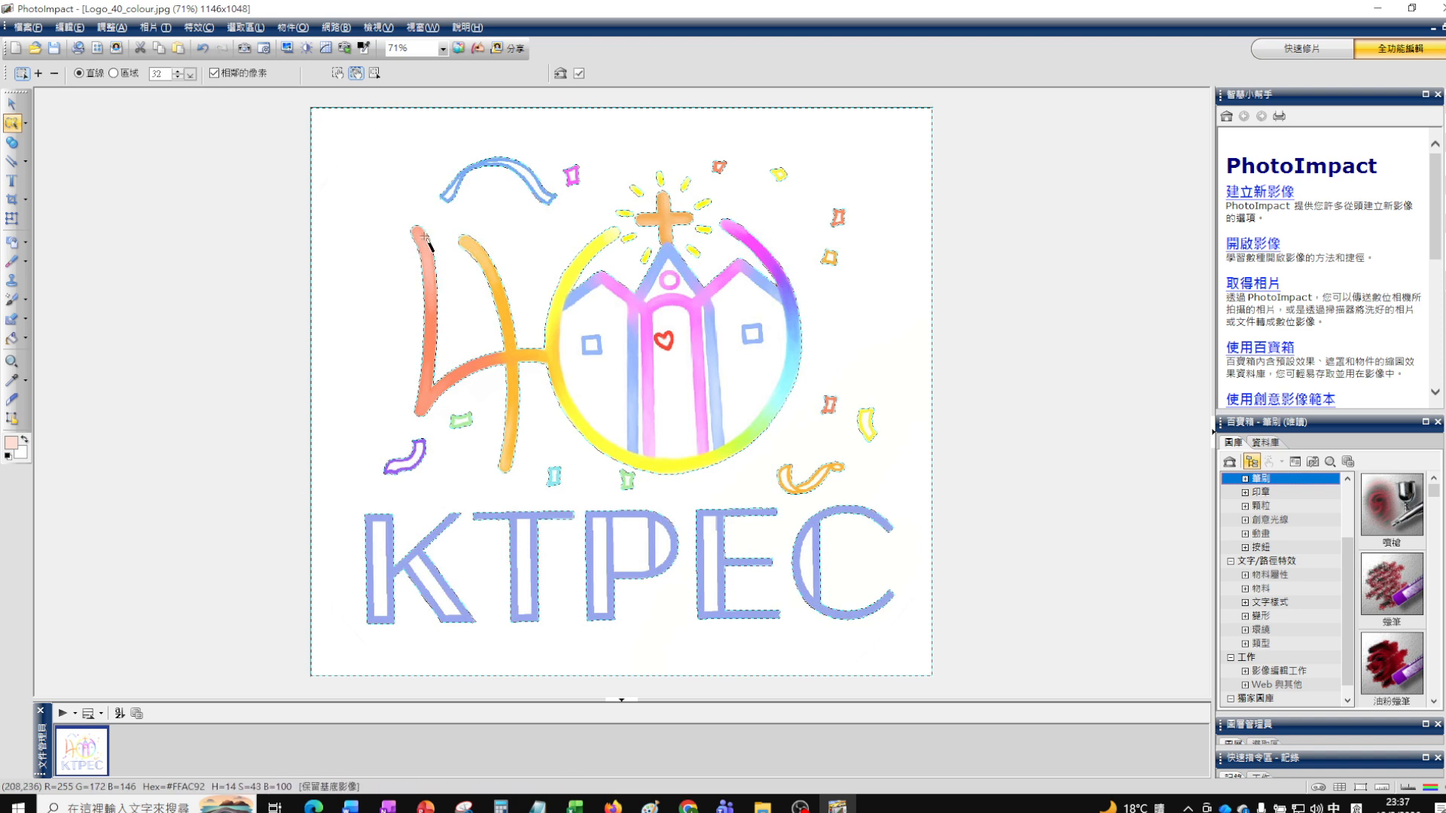
- Try moving the selected background downward over the logo, and undo that move
{"action": "left_click_drag", "start_coordinate": [411, 232], "coordinate": [421, 309]}
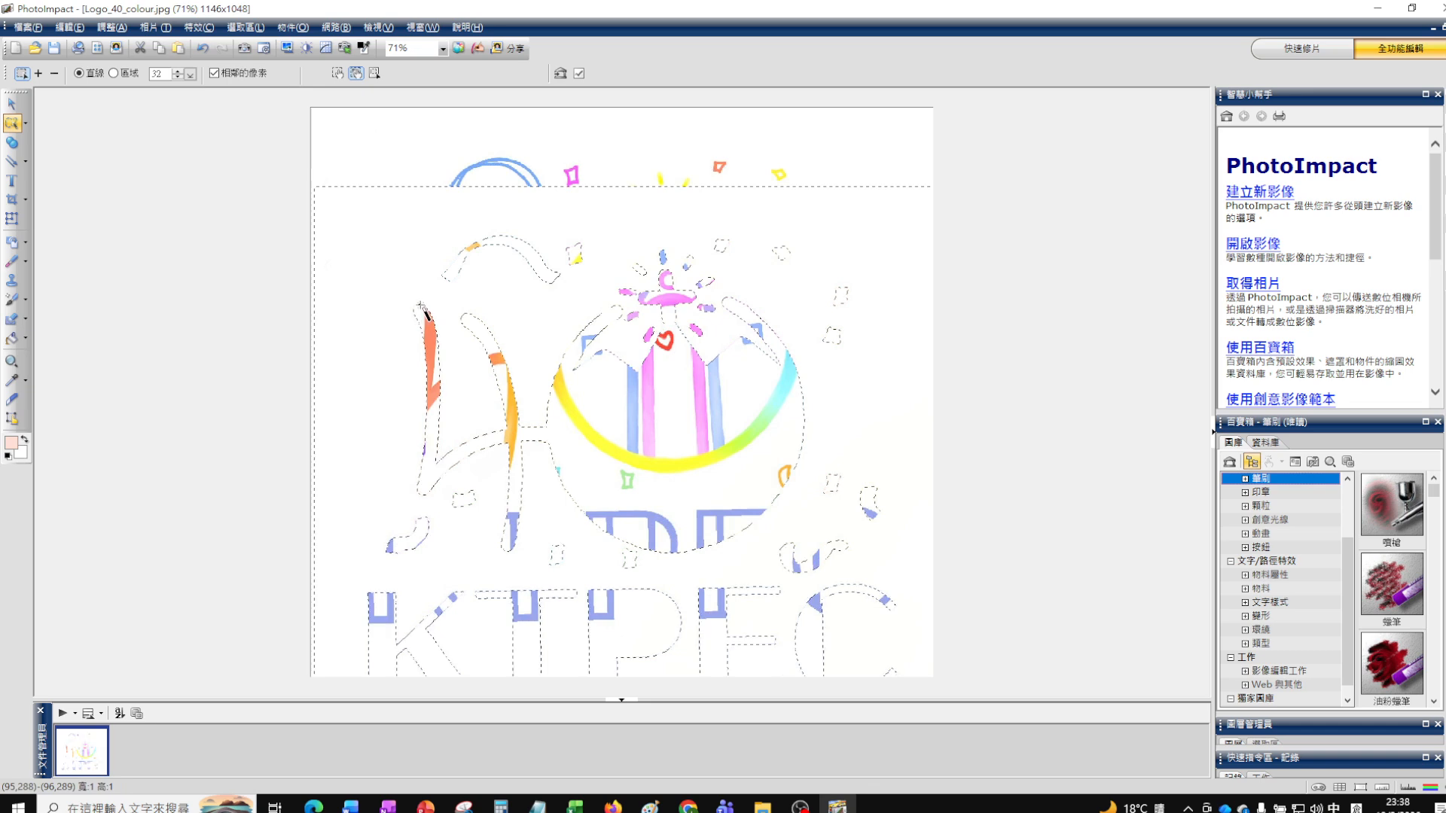
{"action": "key", "text": "ctrl+z"}
- Invert the background selection so that it covers the logo artwork, and shift the selected artwork slightly to the left
{"action": "left_click", "coordinate": [347, 188]}
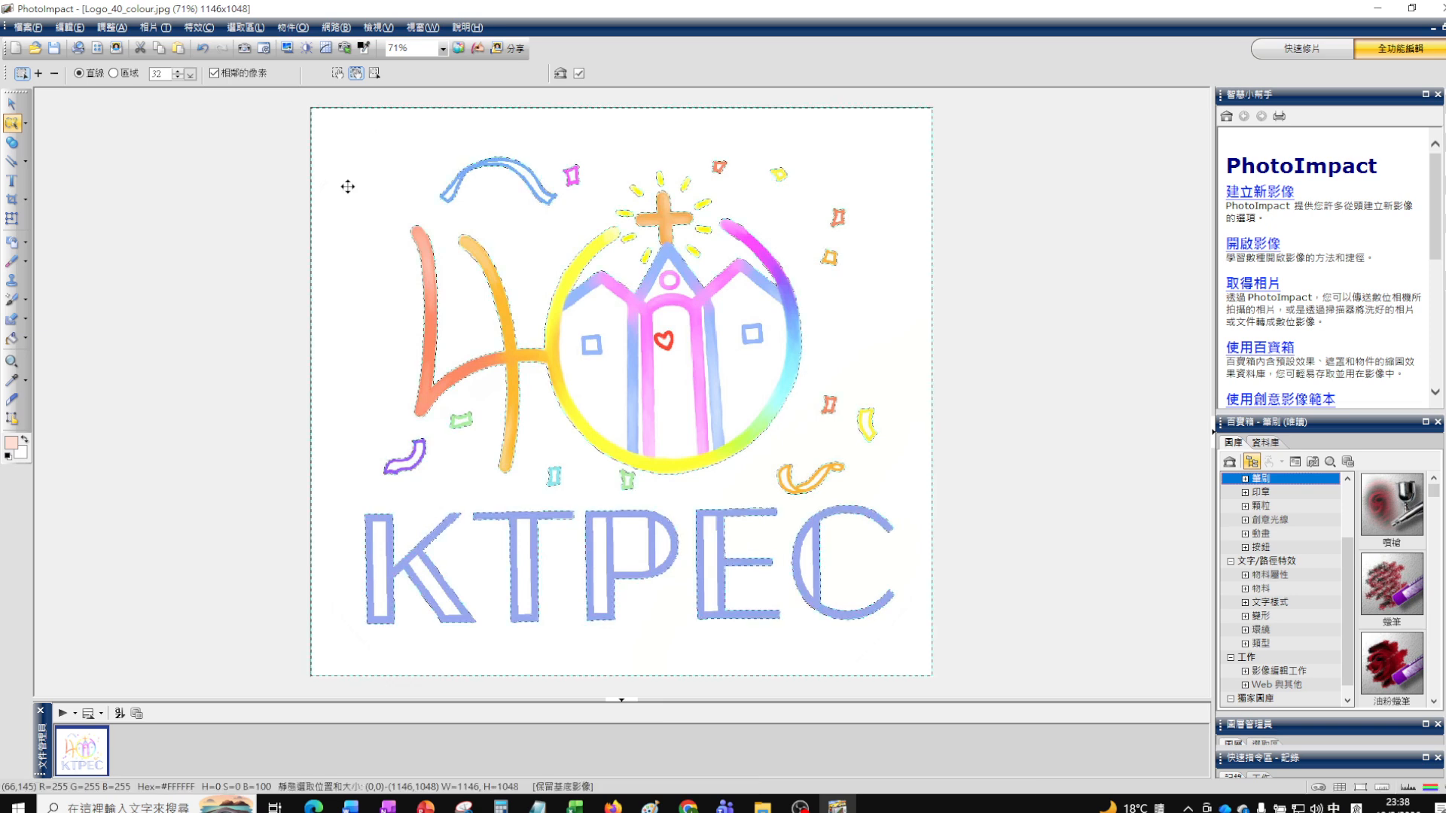
{"action": "right_click", "coordinate": [348, 189]}
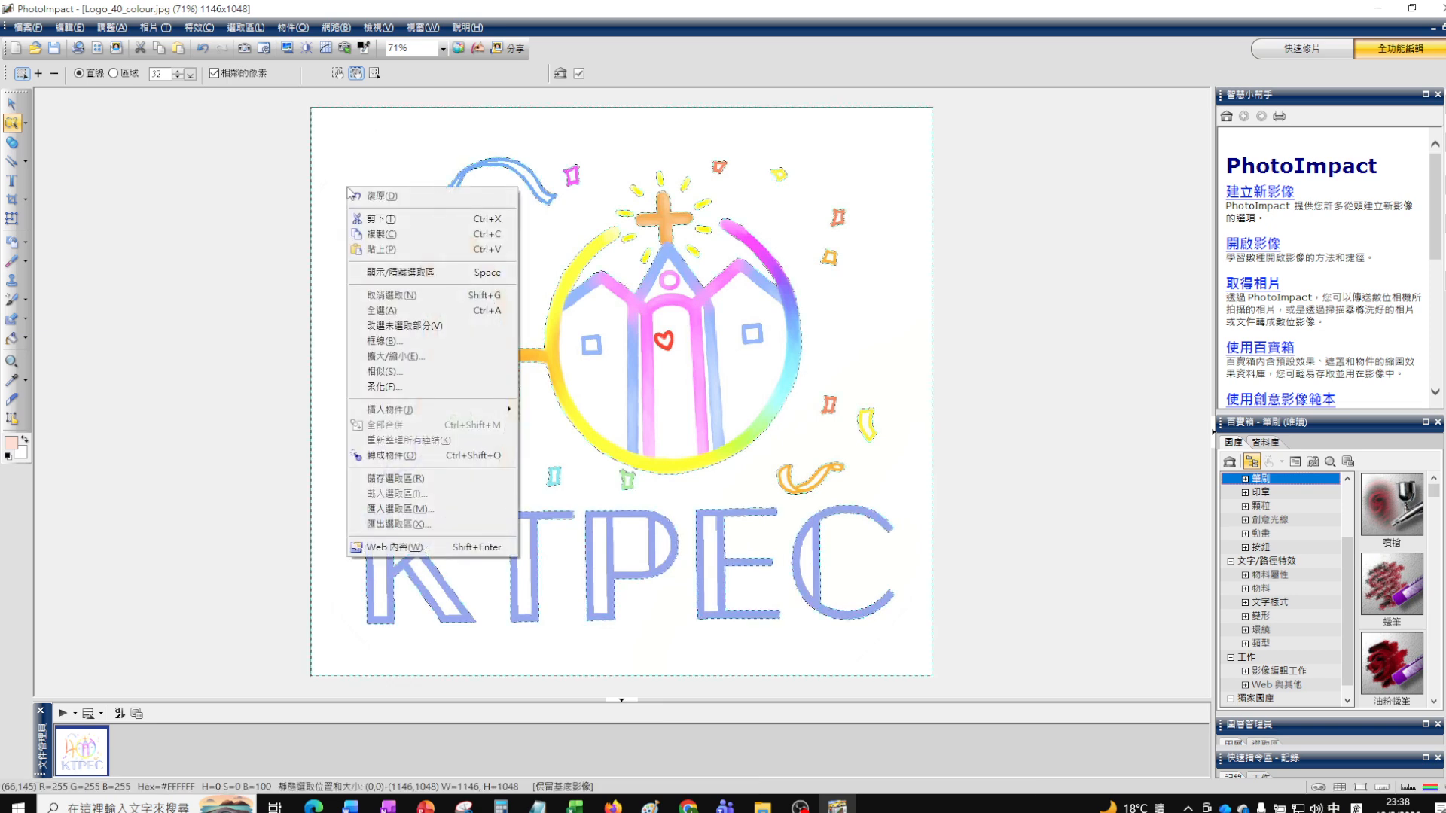
{"action": "left_click", "coordinate": [420, 325]}
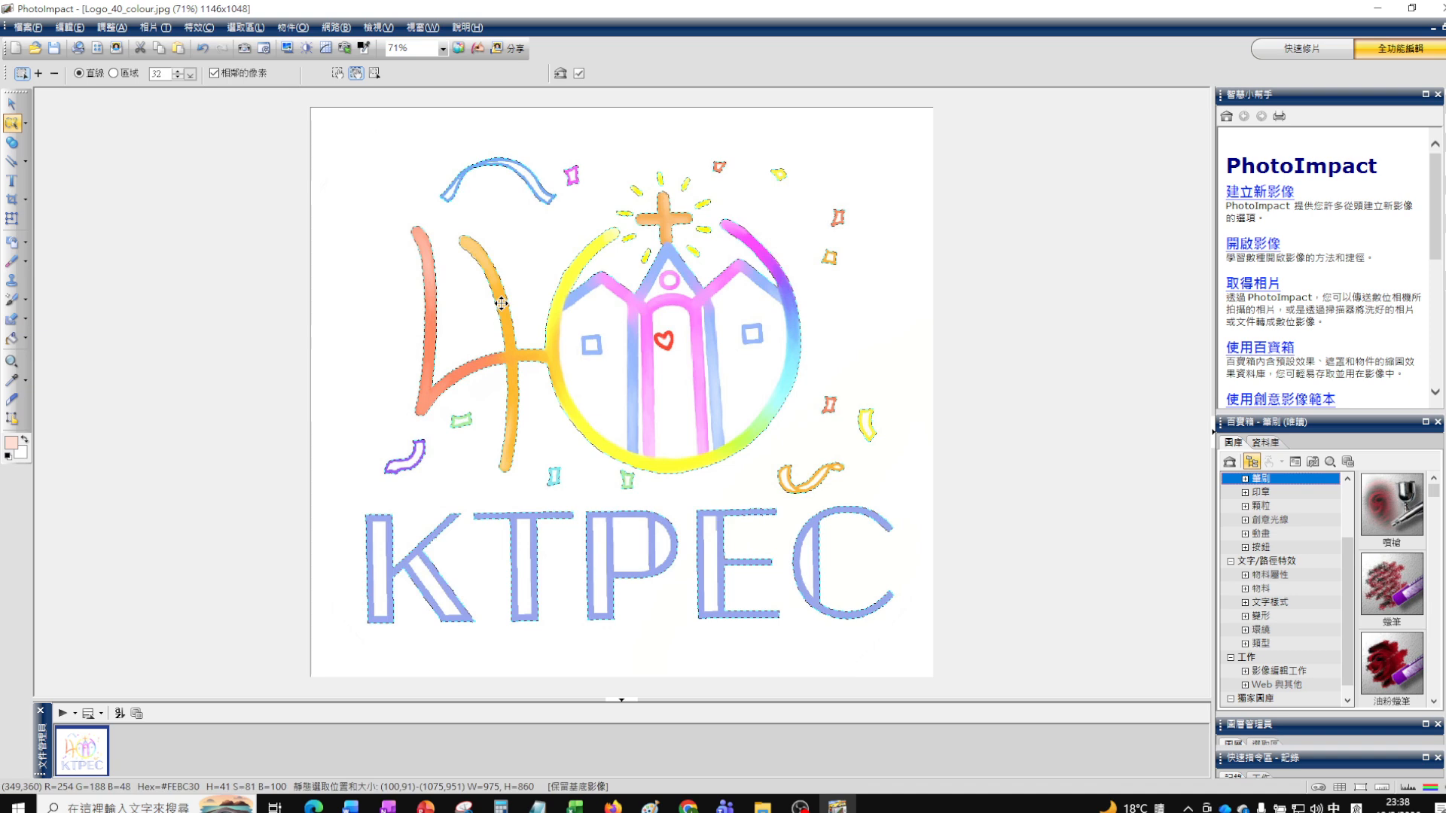
{"action": "left_click_drag", "start_coordinate": [501, 303], "coordinate": [474, 321]}
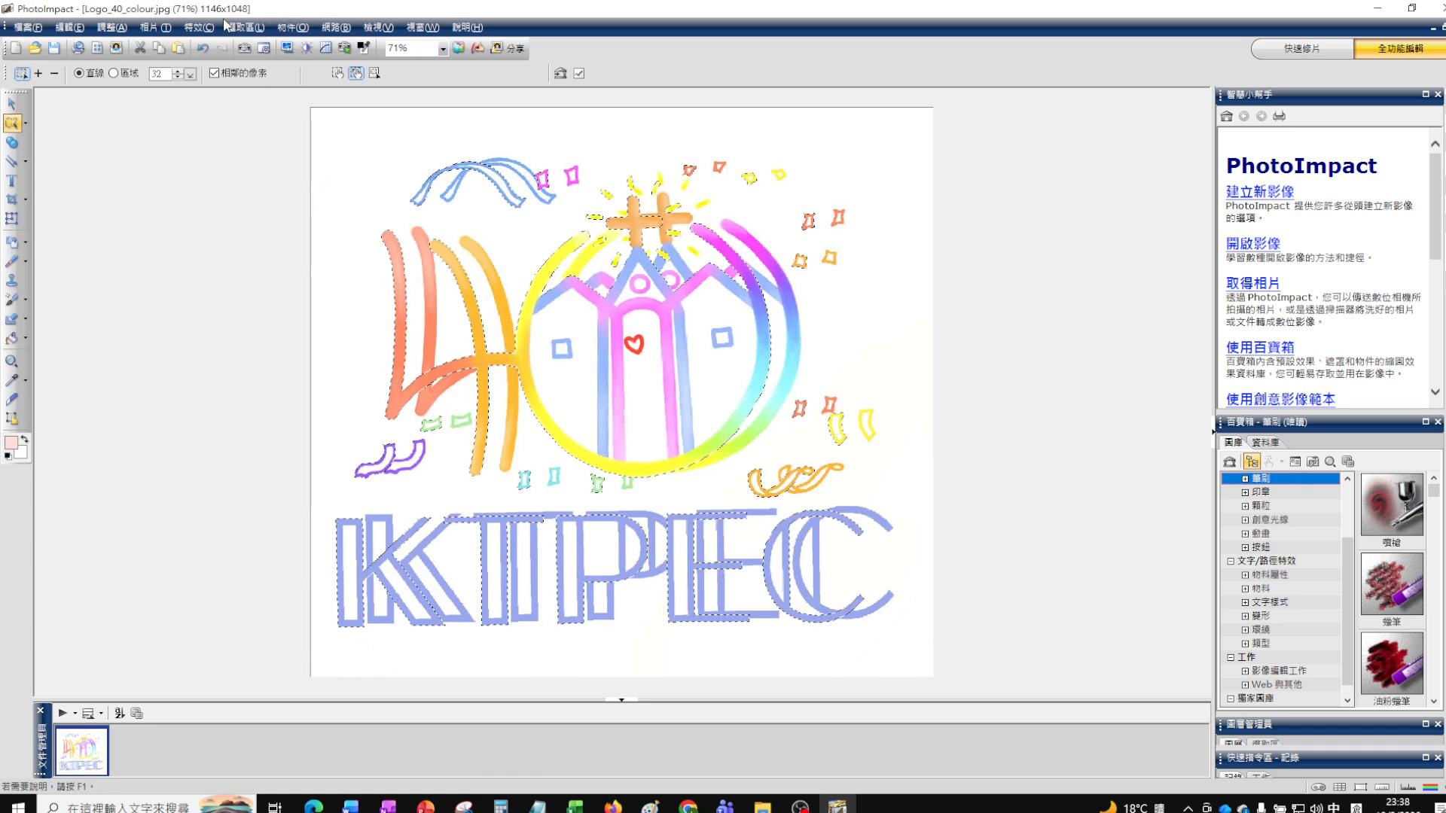
- Create a new image with a transparent background, 1200 pixels wide and 1200 pixels high
{"action": "left_click", "coordinate": [15, 48]}
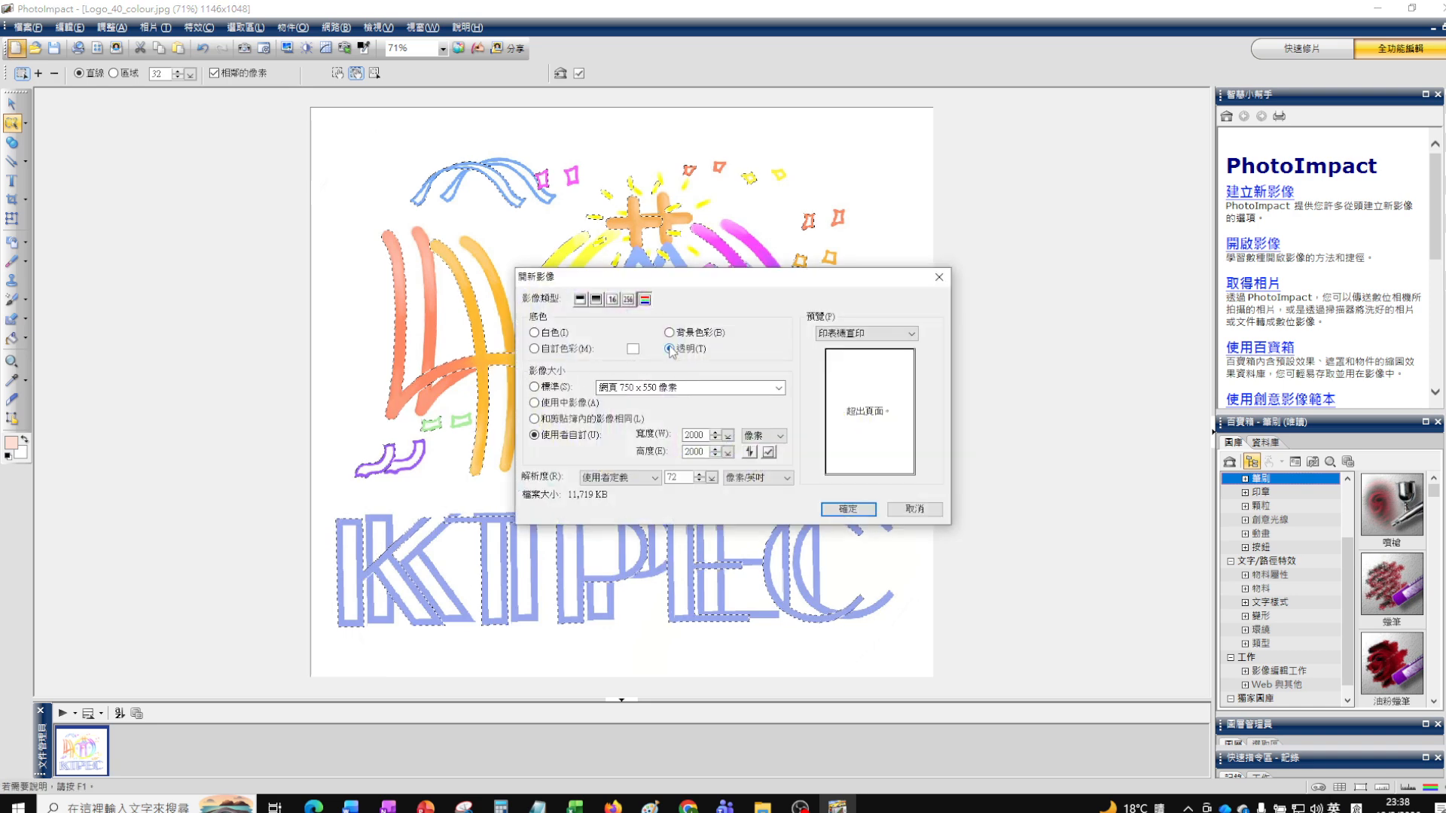
{"action": "left_click_drag", "start_coordinate": [702, 434], "coordinate": [666, 438]}
{"action": "type", "text": "1200"}
{"action": "left_click_drag", "start_coordinate": [708, 452], "coordinate": [684, 452]}
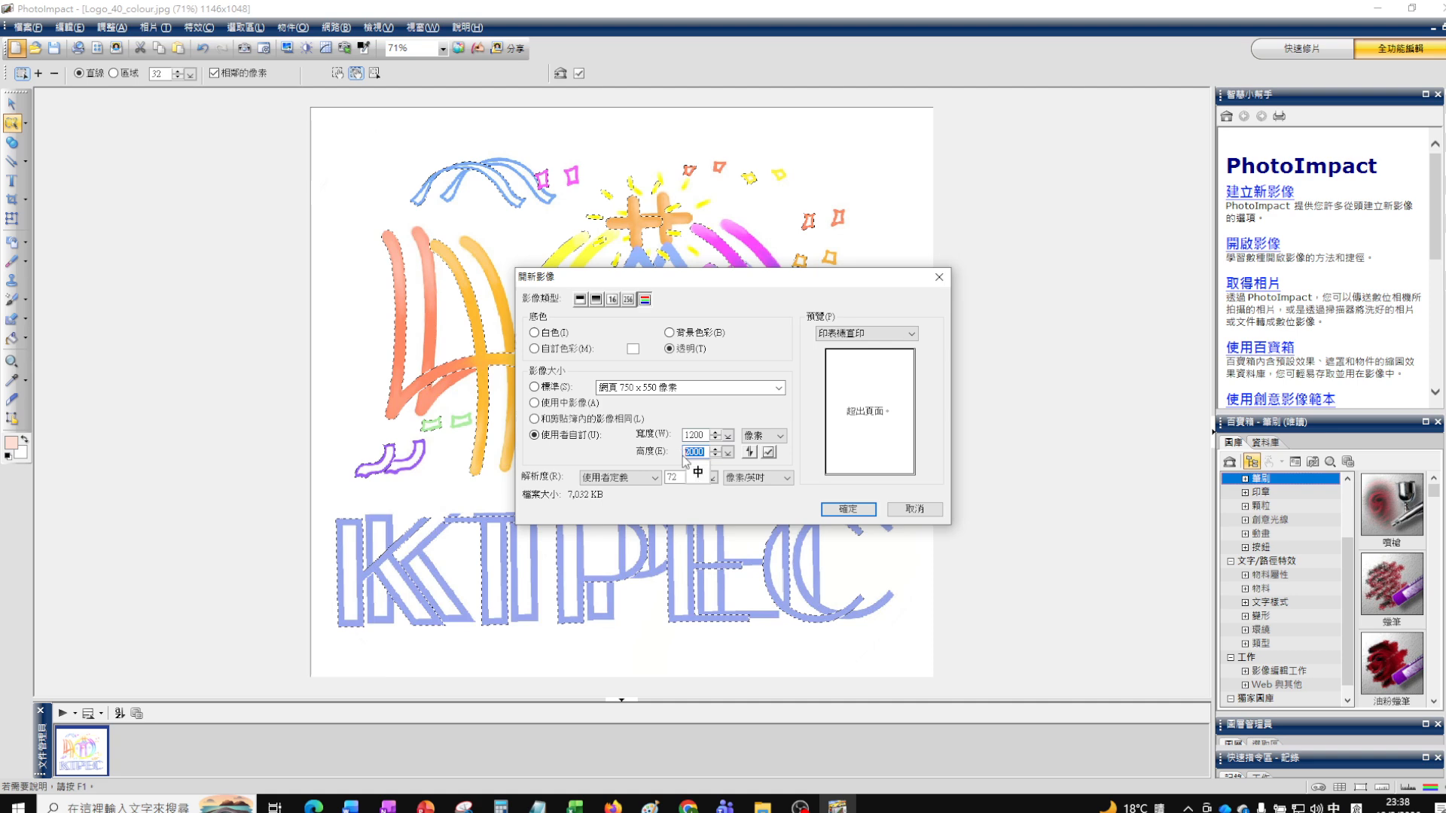
{"action": "type", "text": "1200"}
{"action": "left_click", "coordinate": [848, 510]}
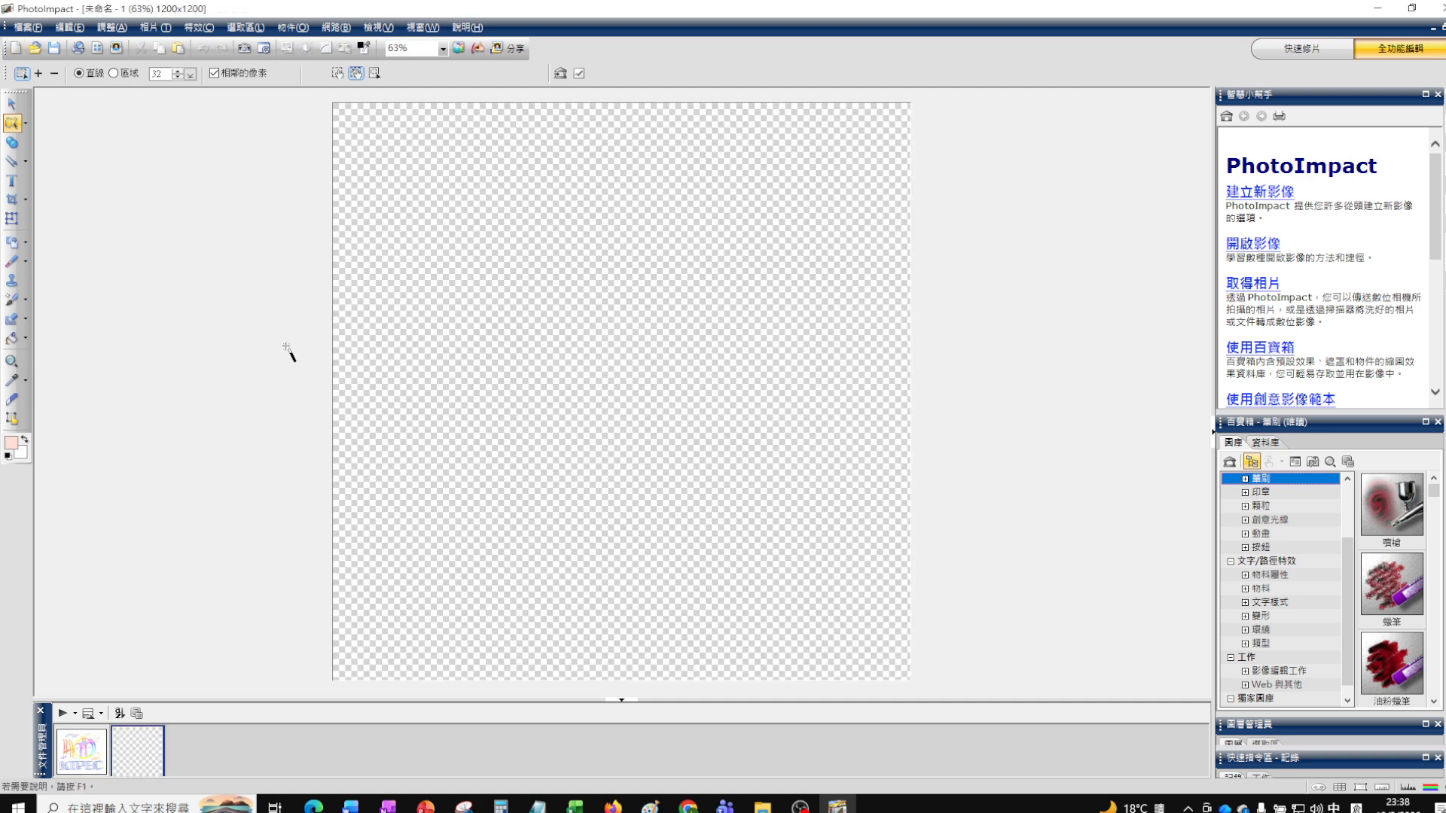
- Return to the Logo_40_colour.jpg image and copy its selected logo artwork
{"action": "left_click", "coordinate": [89, 768]}
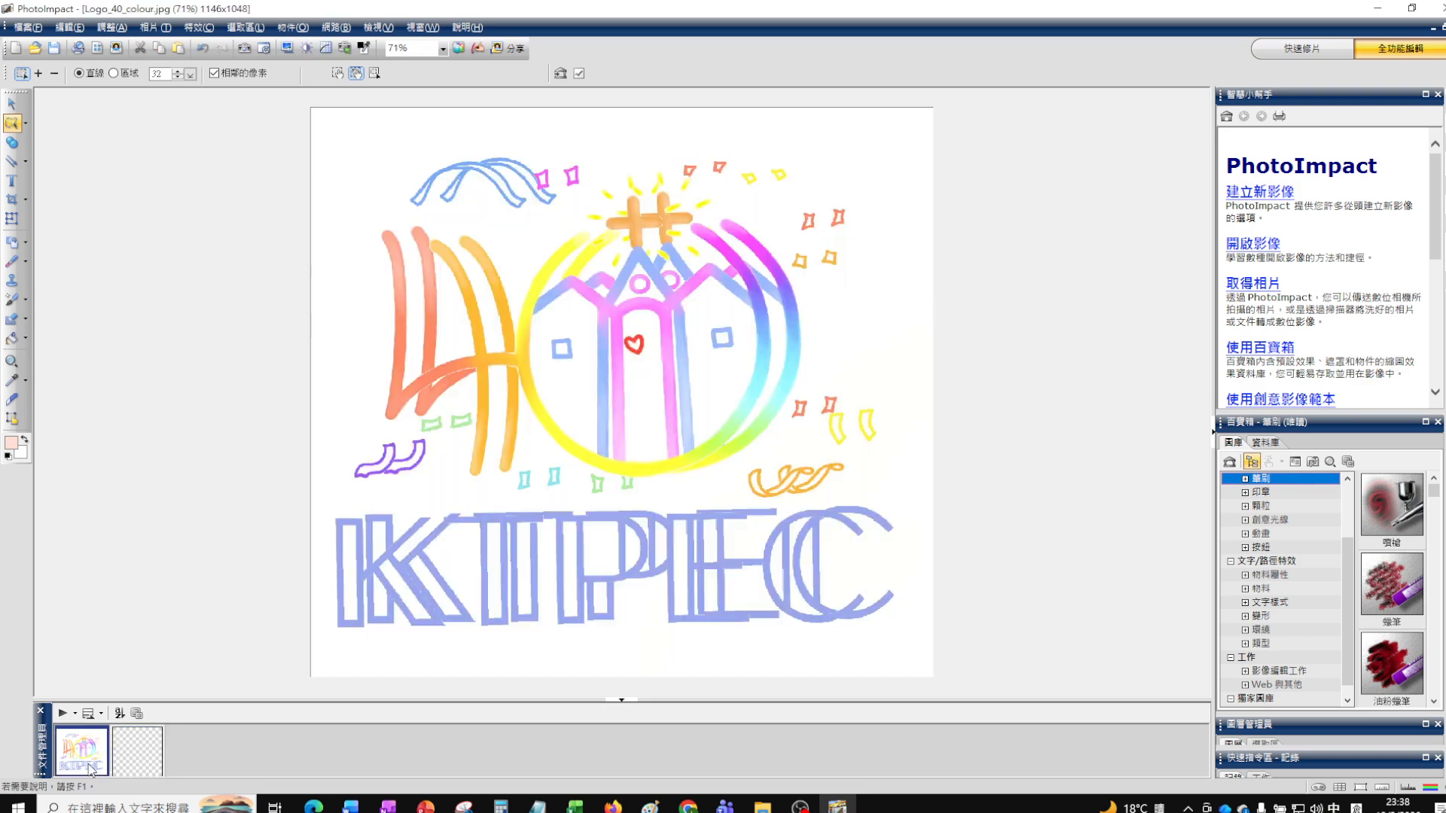
{"action": "left_click", "coordinate": [511, 324]}
{"action": "right_click", "coordinate": [511, 325]}
{"action": "left_click", "coordinate": [535, 372]}
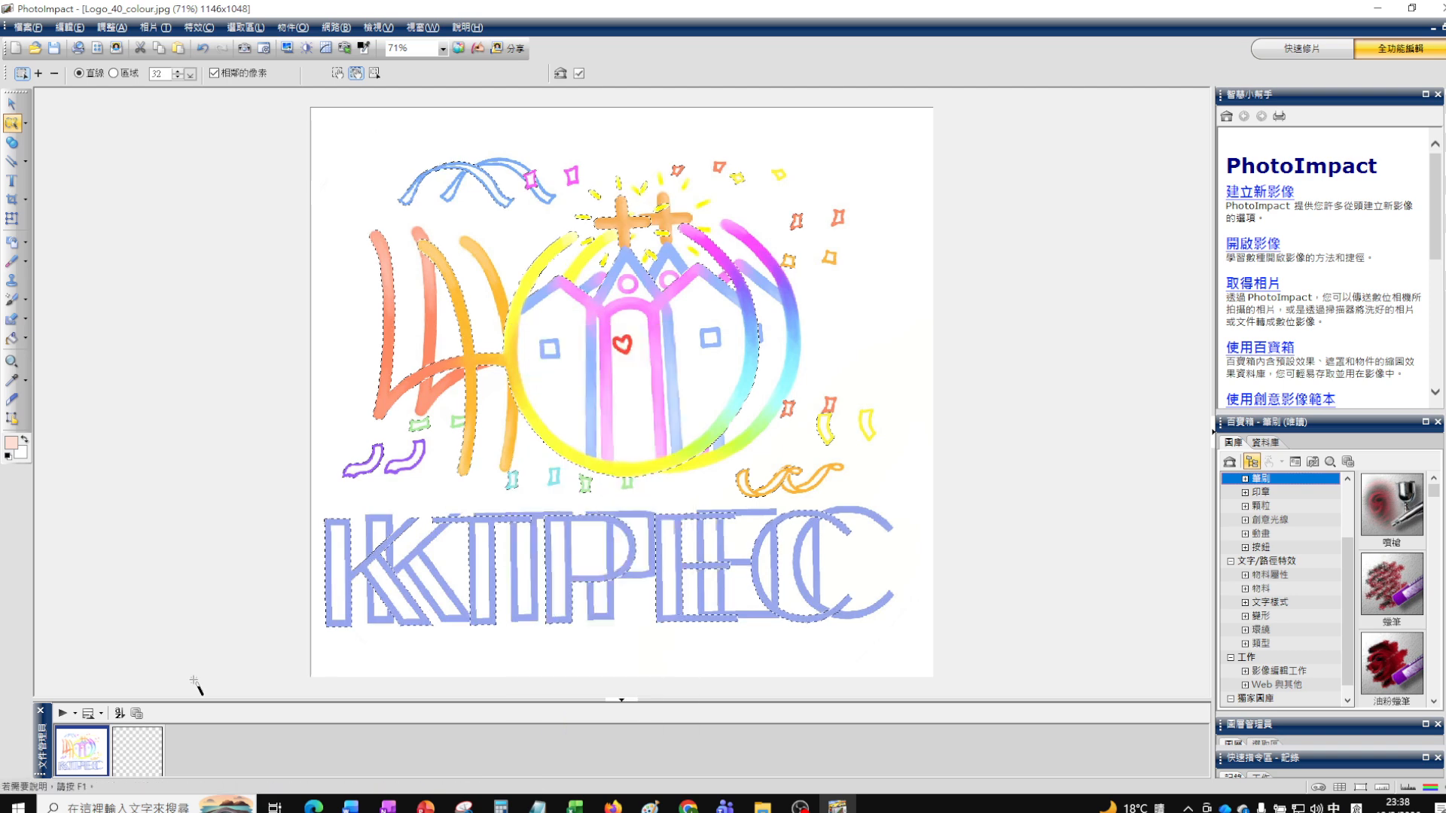
- Paste the copied logo artwork into the new transparent image and move it toward the middle of the canvas
{"action": "left_click", "coordinate": [142, 758]}
{"action": "right_click", "coordinate": [489, 354]}
{"action": "left_click", "coordinate": [542, 416]}
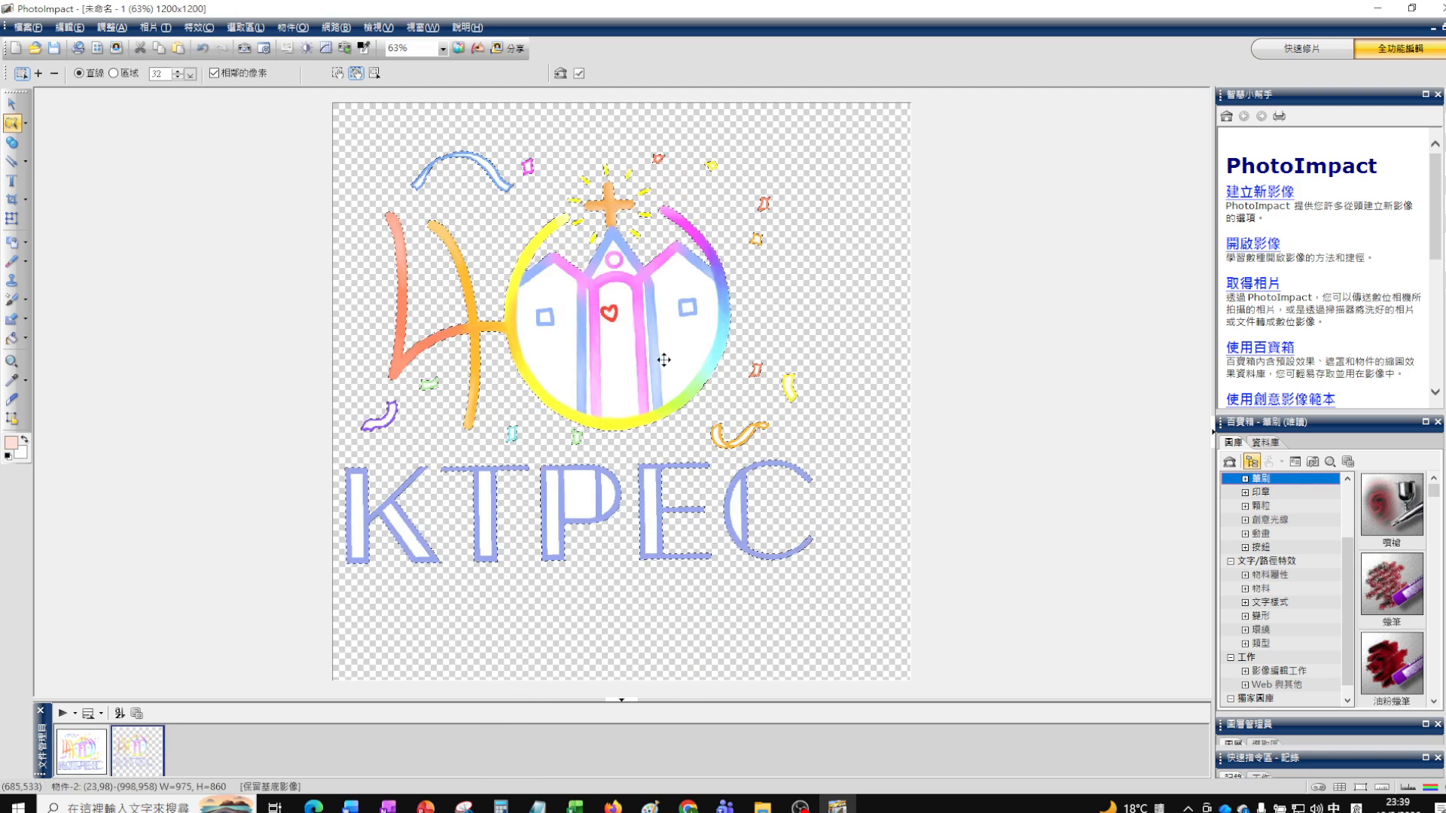
{"action": "left_click_drag", "start_coordinate": [645, 375], "coordinate": [703, 388]}
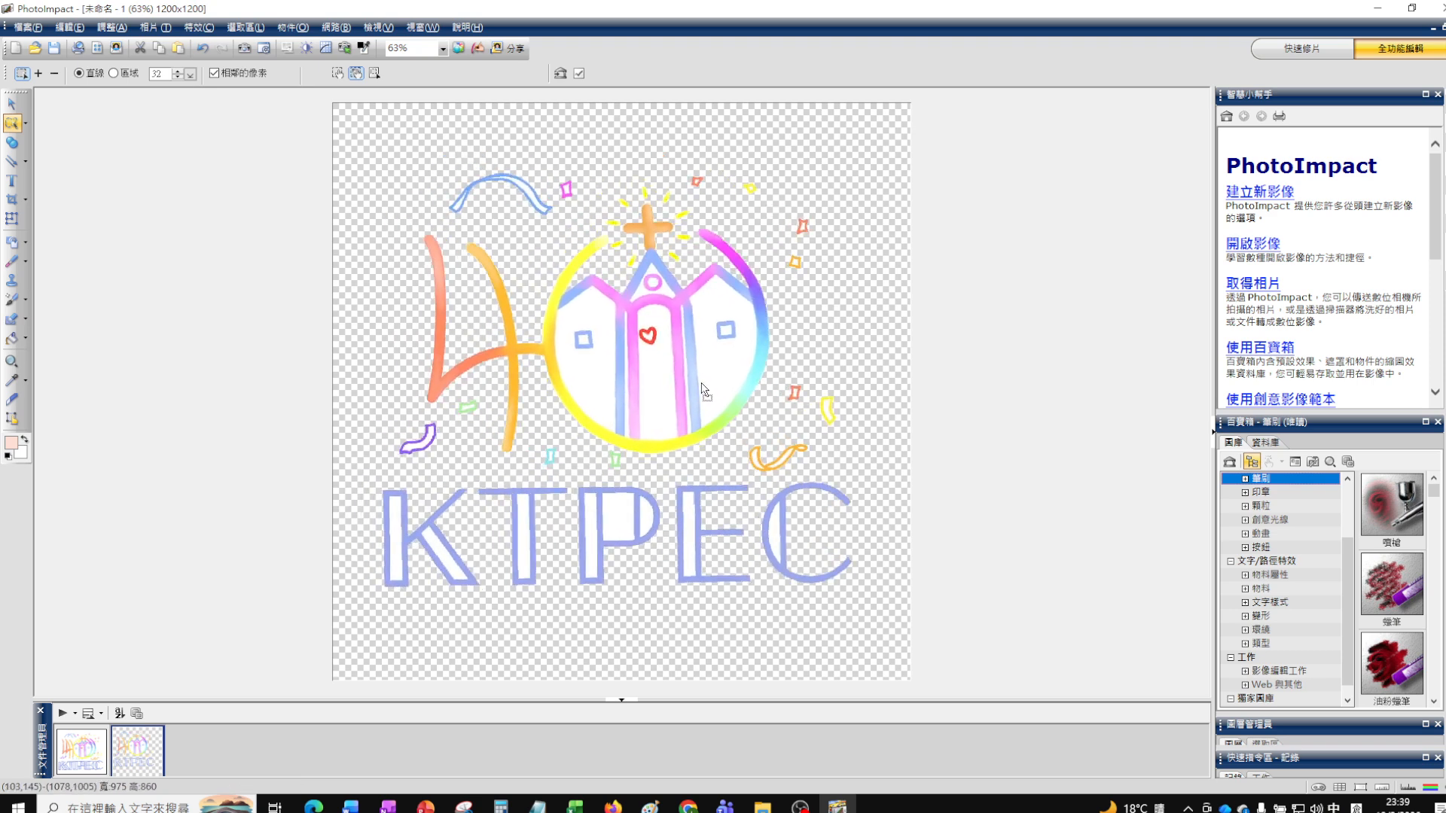
{"action": "left_click", "coordinate": [808, 330]}
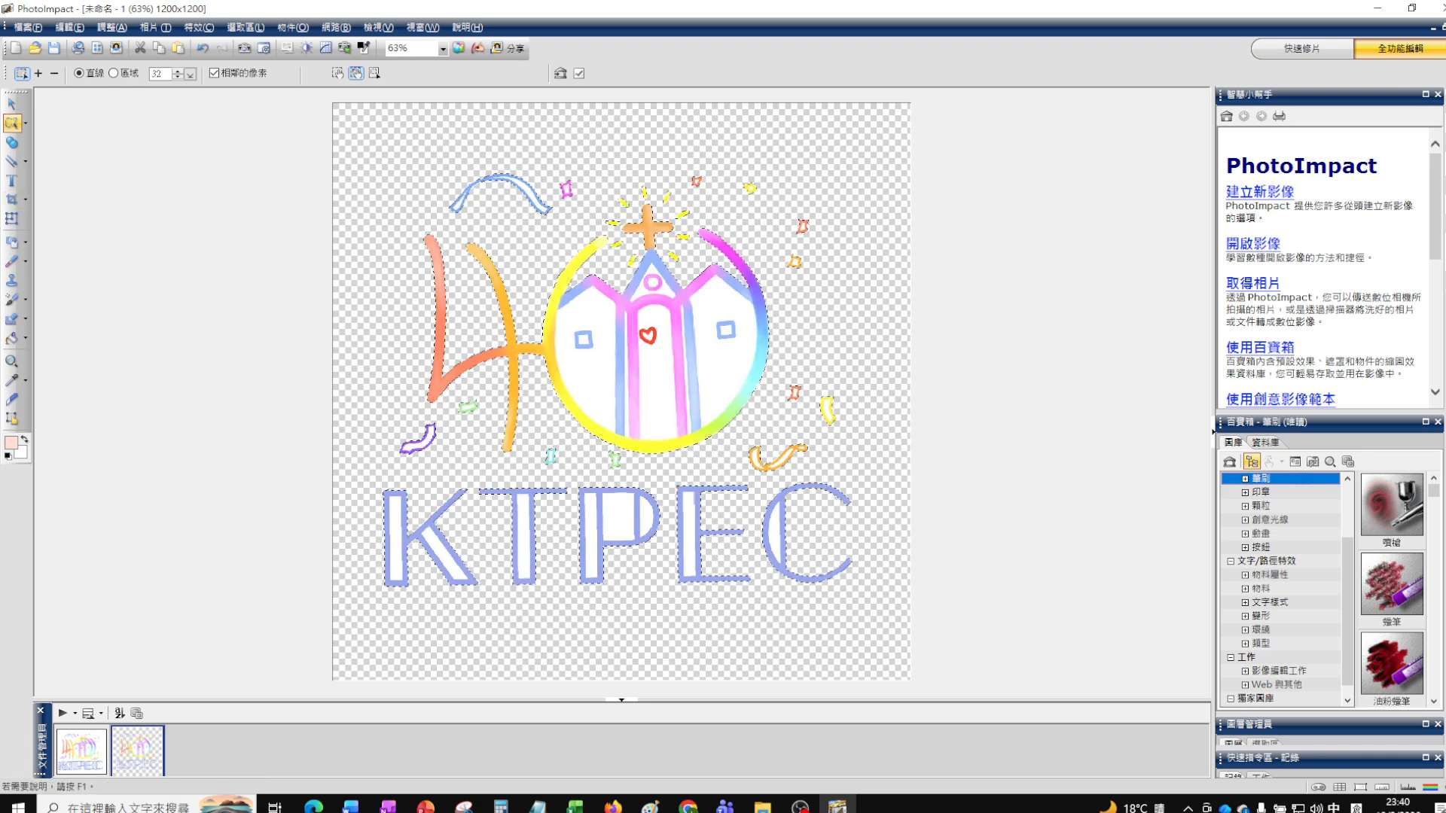
- Close the new image and Logo_40_colour.jpg without saving changes to either
{"action": "left_click", "coordinate": [1443, 27]}
{"action": "left_click", "coordinate": [769, 419]}
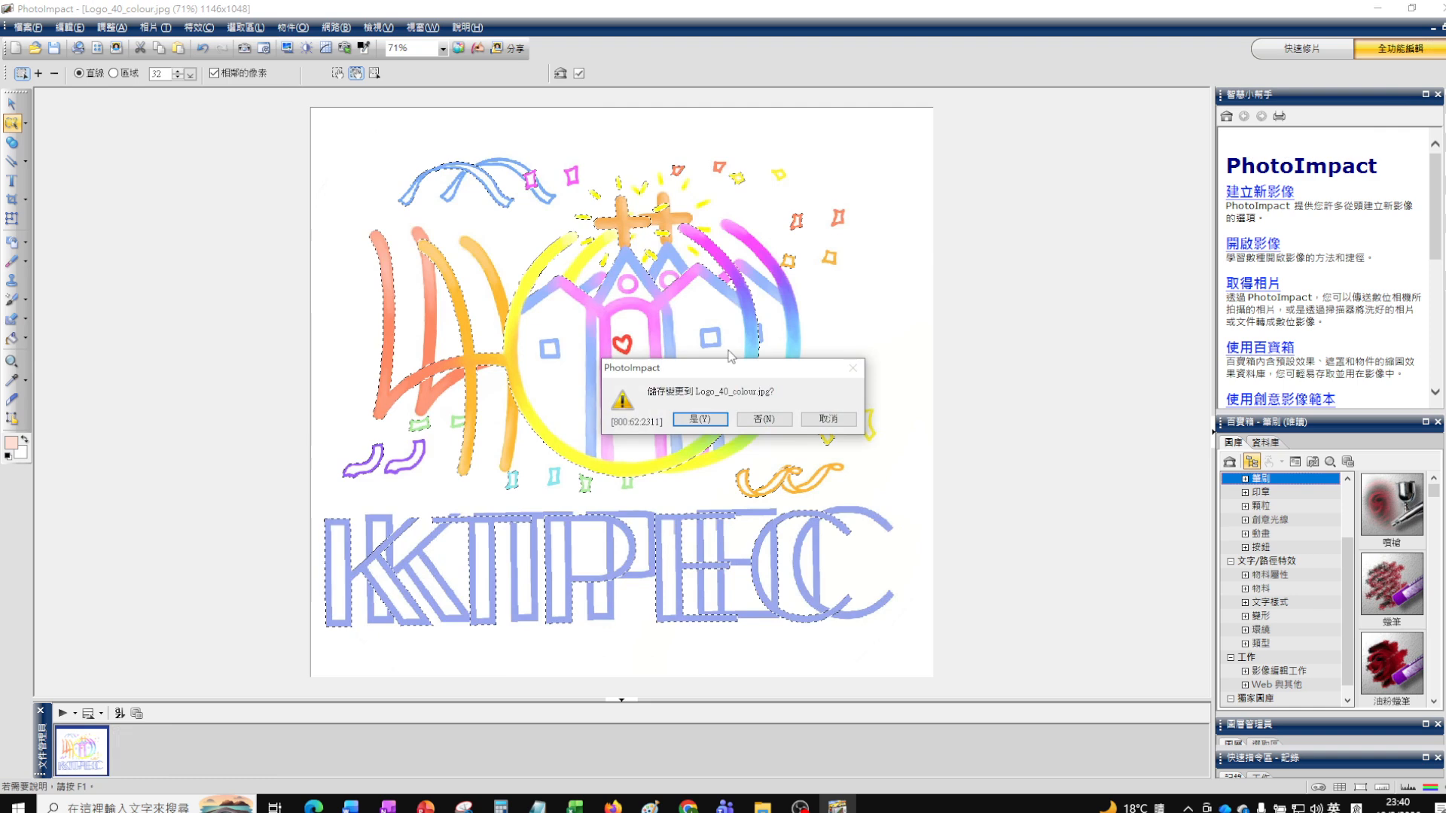
{"action": "left_click", "coordinate": [763, 422]}
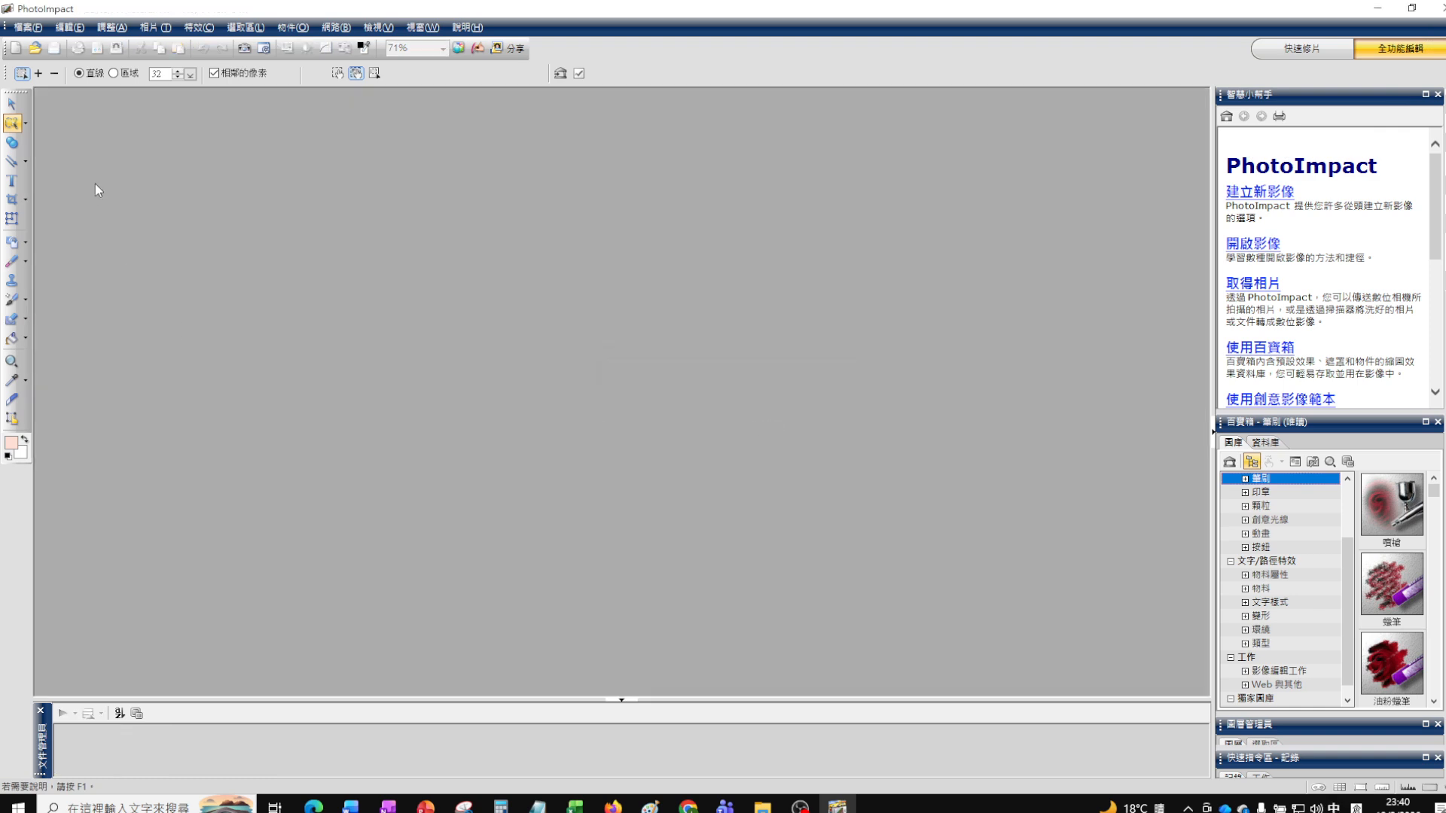
{"action": "left_click", "coordinate": [26, 320]}
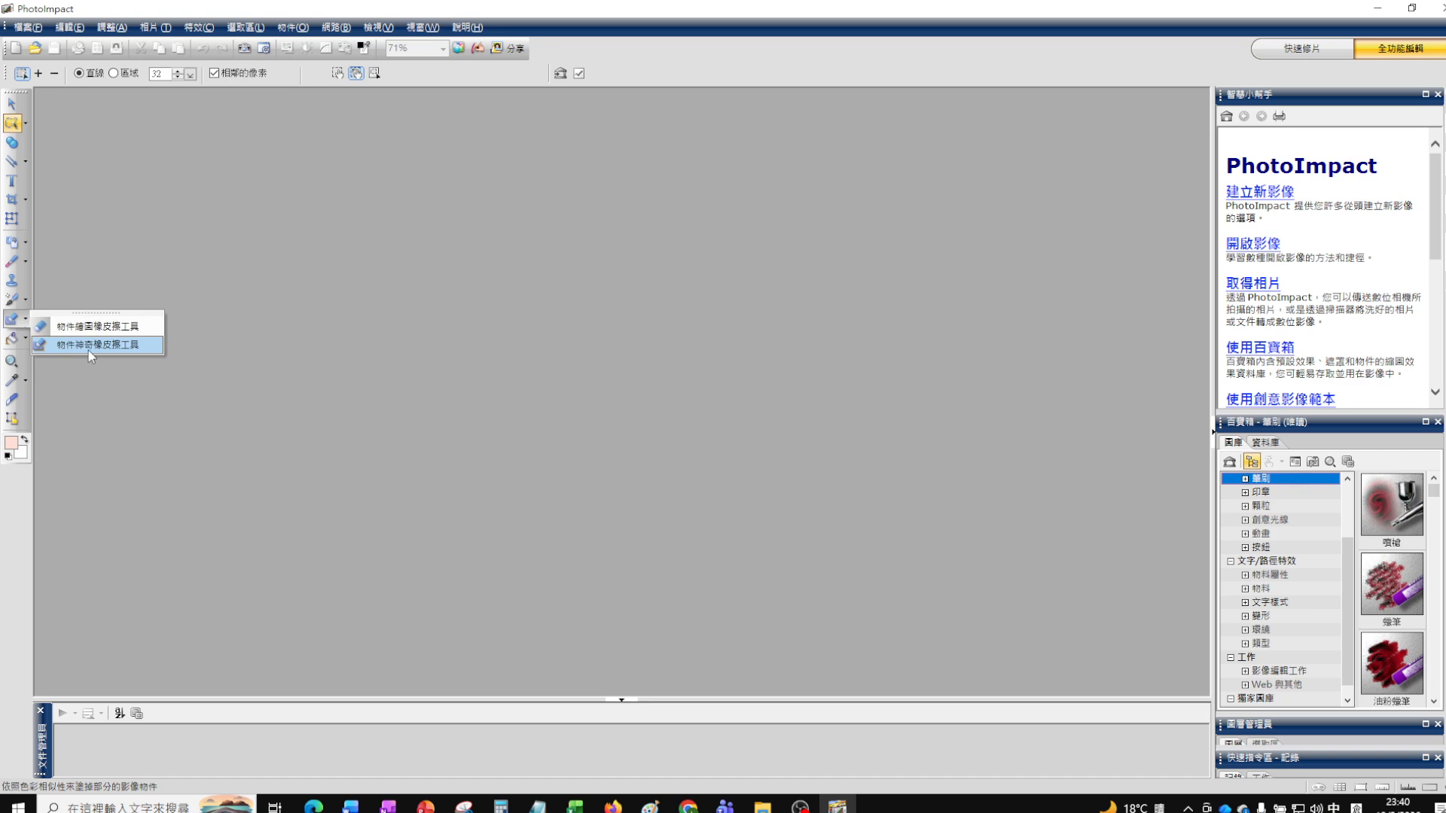
{"action": "left_click", "coordinate": [143, 346]}
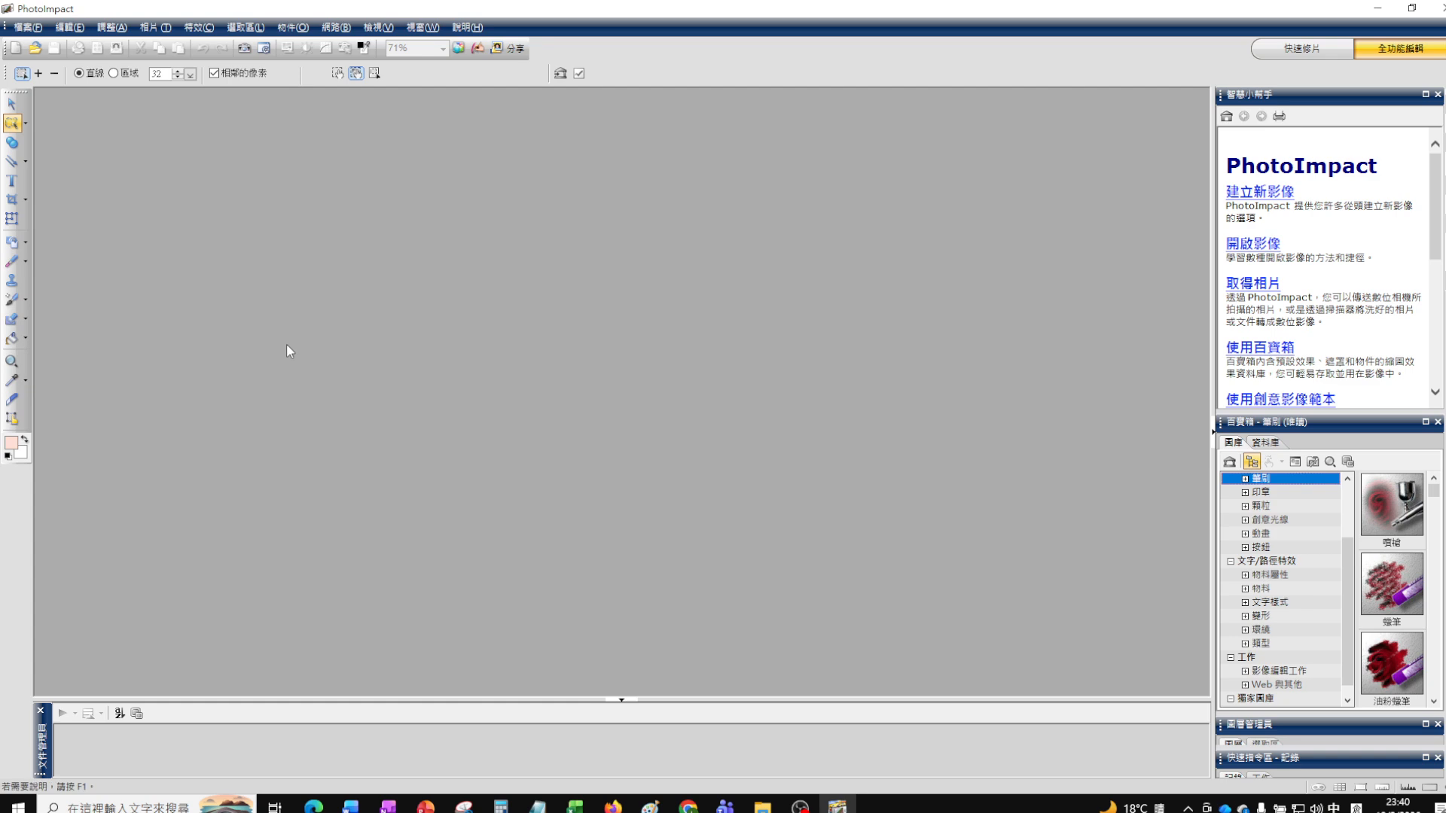
- Create another 1200 × 1200 pixel image with a transparent background and reposition its document window in the workspace
{"action": "left_click", "coordinate": [15, 48]}
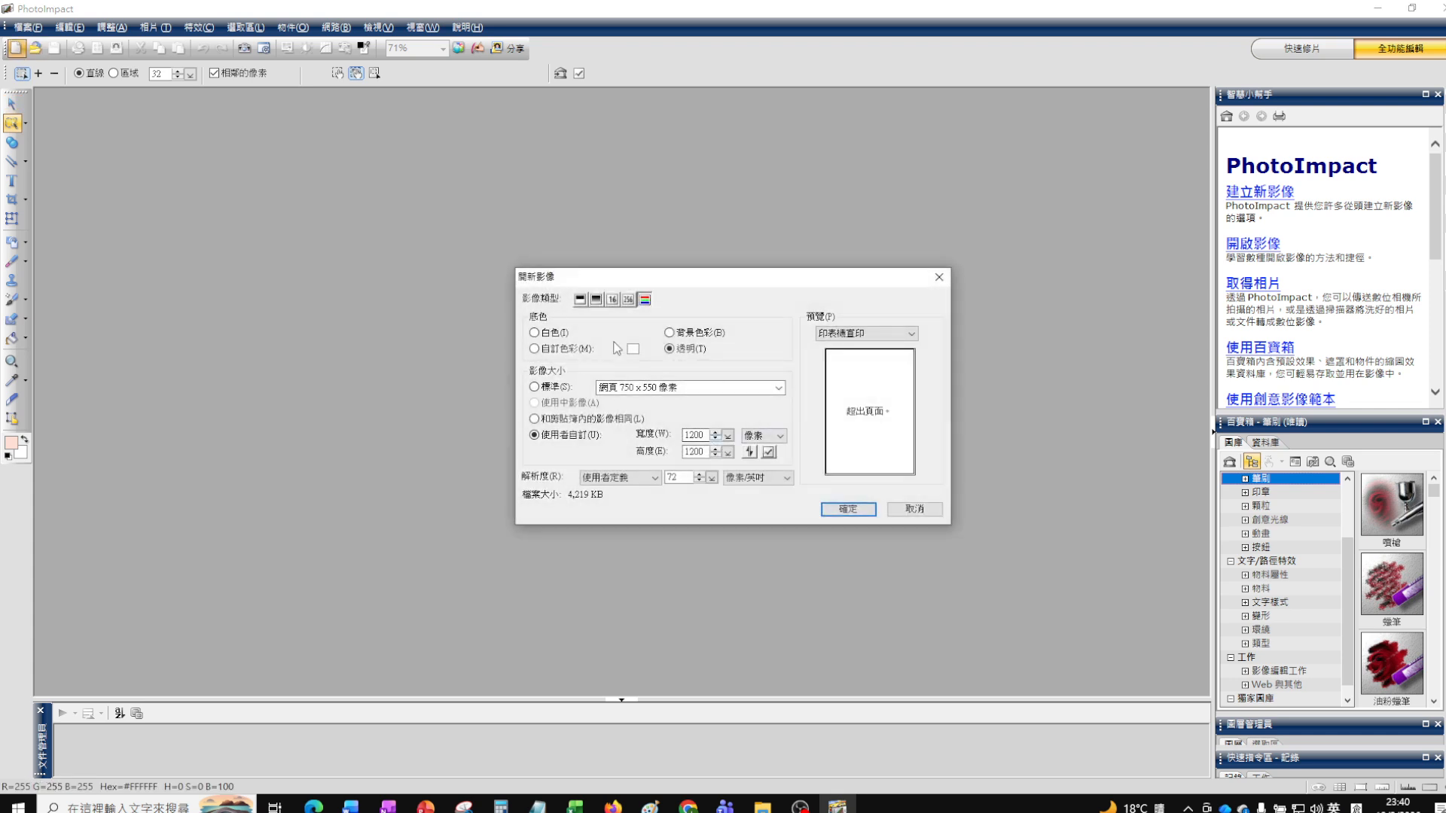
{"action": "left_click", "coordinate": [848, 509]}
{"action": "left_click_drag", "start_coordinate": [397, 142], "coordinate": [597, 110]}
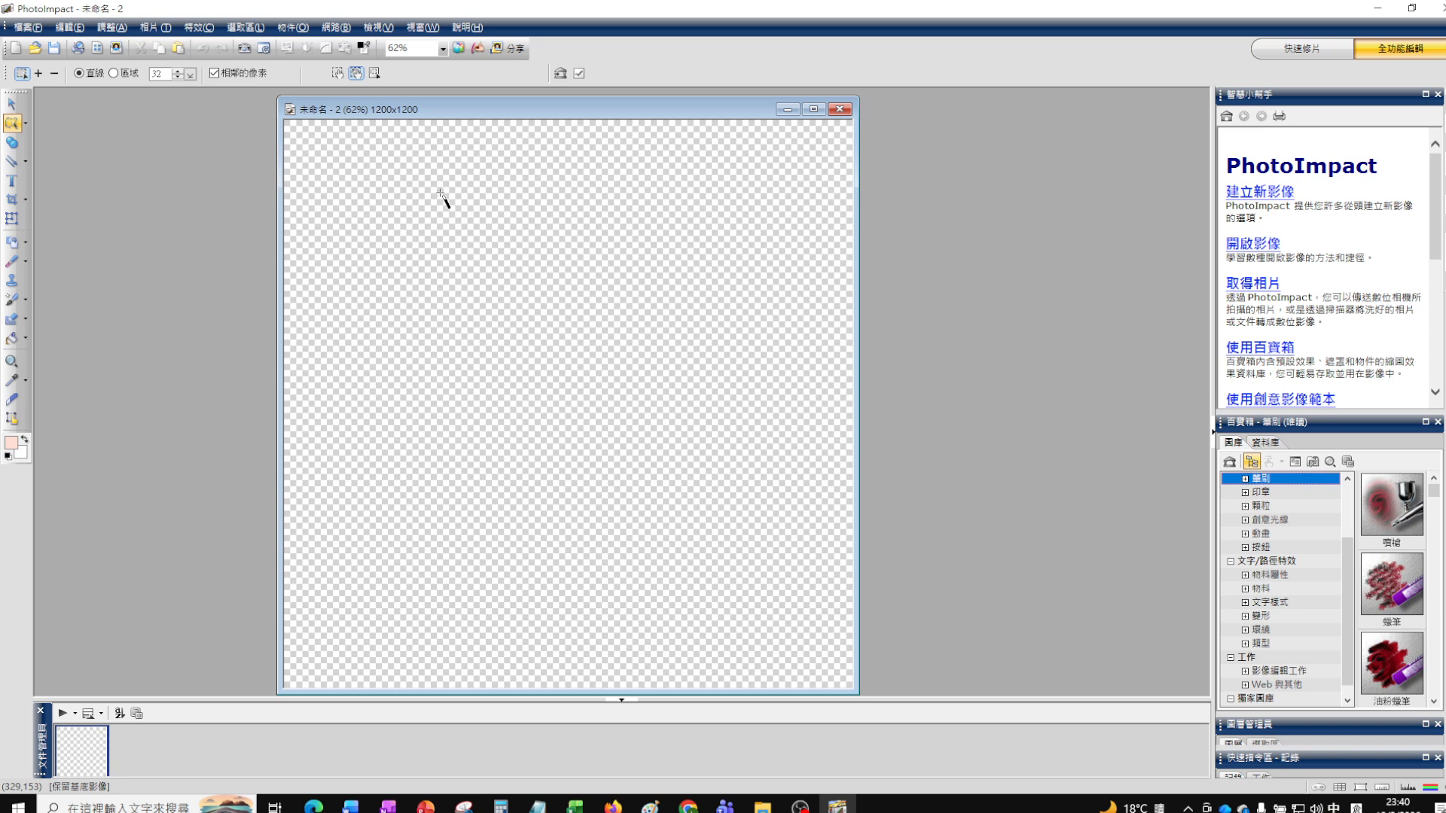
- Insert Logo_40_colour.jpg from file as an image object on the transparent canvas
{"action": "left_click", "coordinate": [303, 28]}
{"action": "mouse_move", "coordinate": [312, 47]}
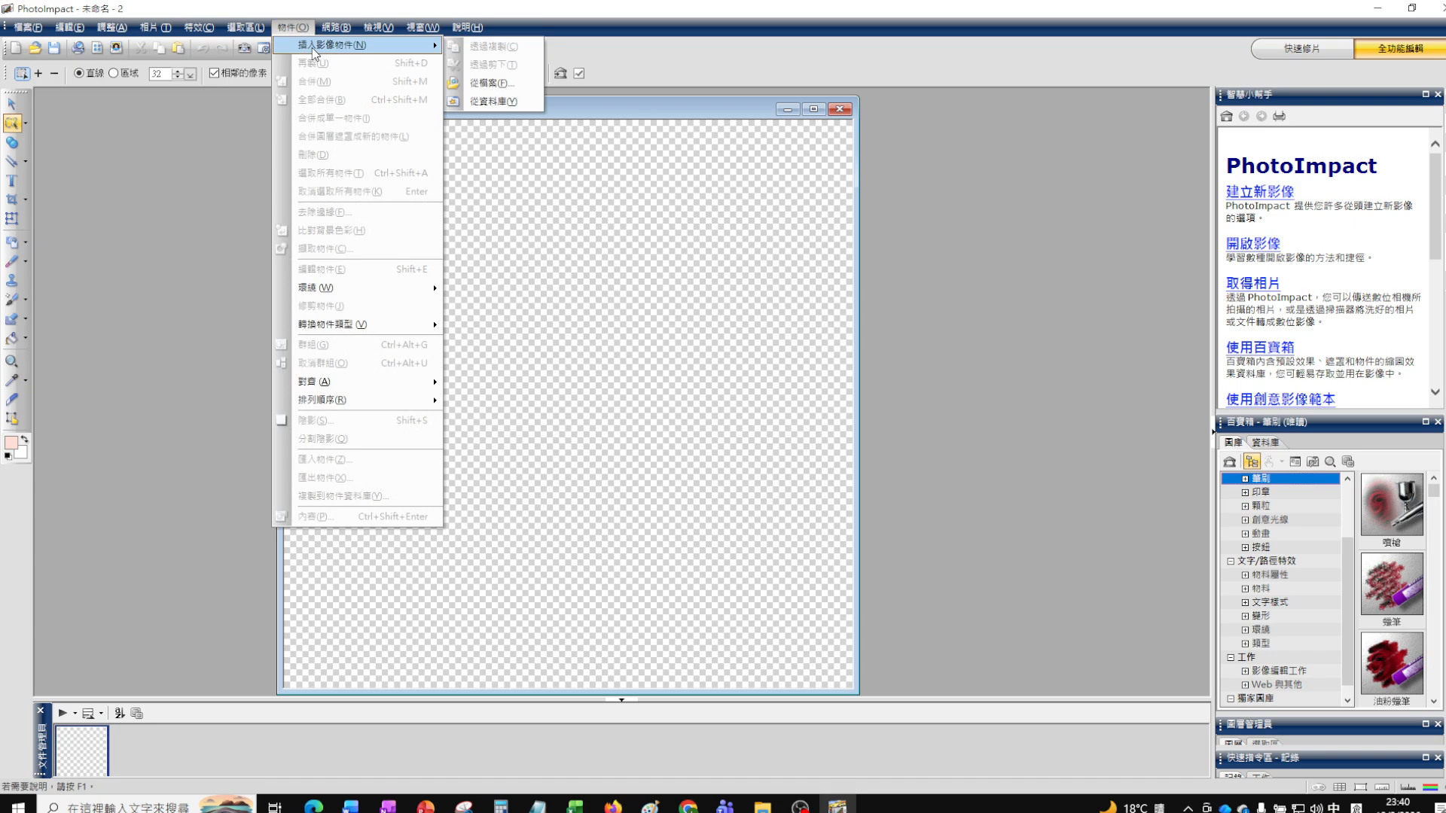
{"action": "left_click", "coordinate": [497, 81]}
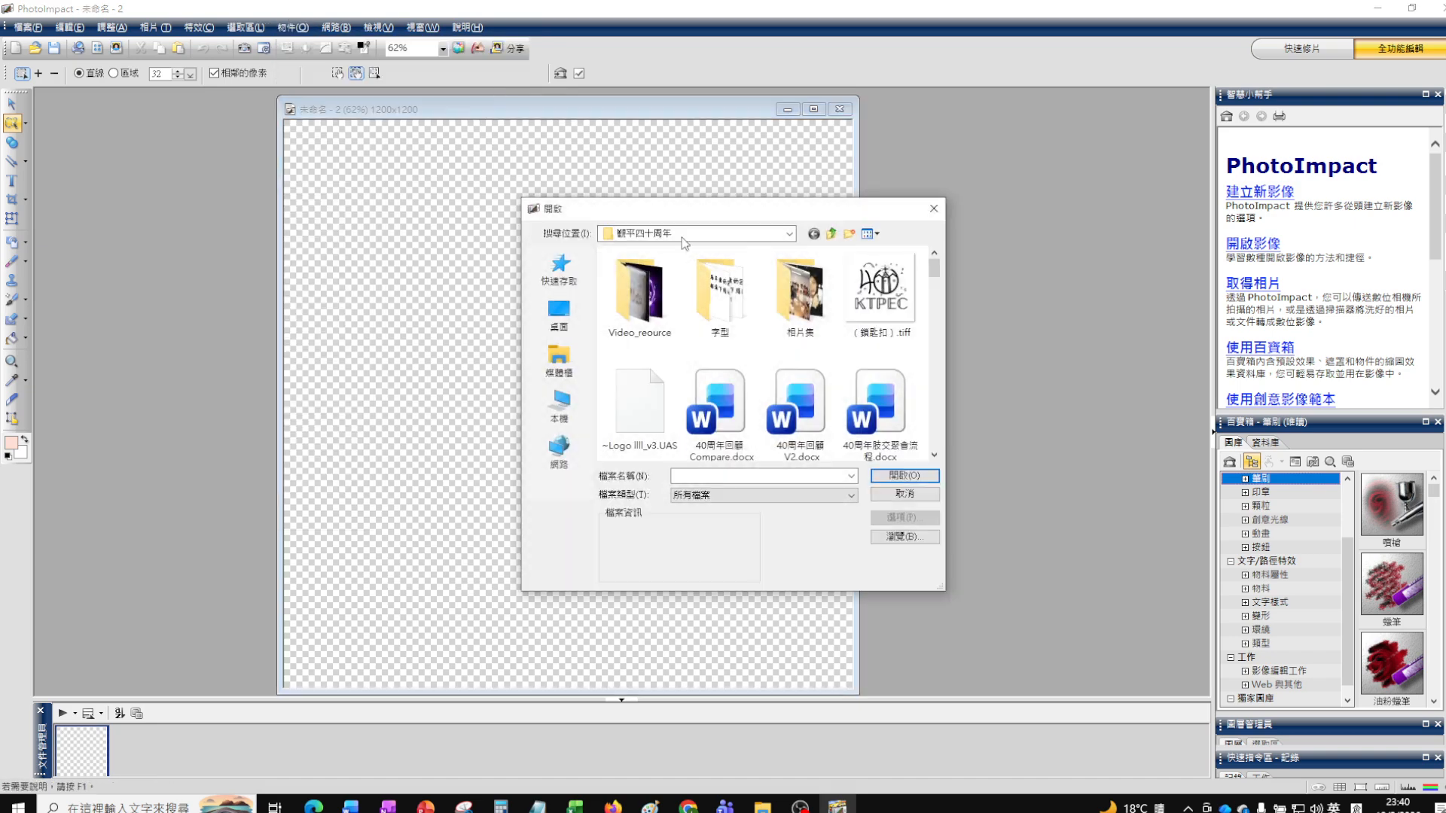
{"action": "scroll", "coordinate": [875, 353], "scroll_direction": "down", "scroll_amount": 5}
{"action": "scroll", "coordinate": [875, 353], "scroll_direction": "down", "scroll_amount": 6}
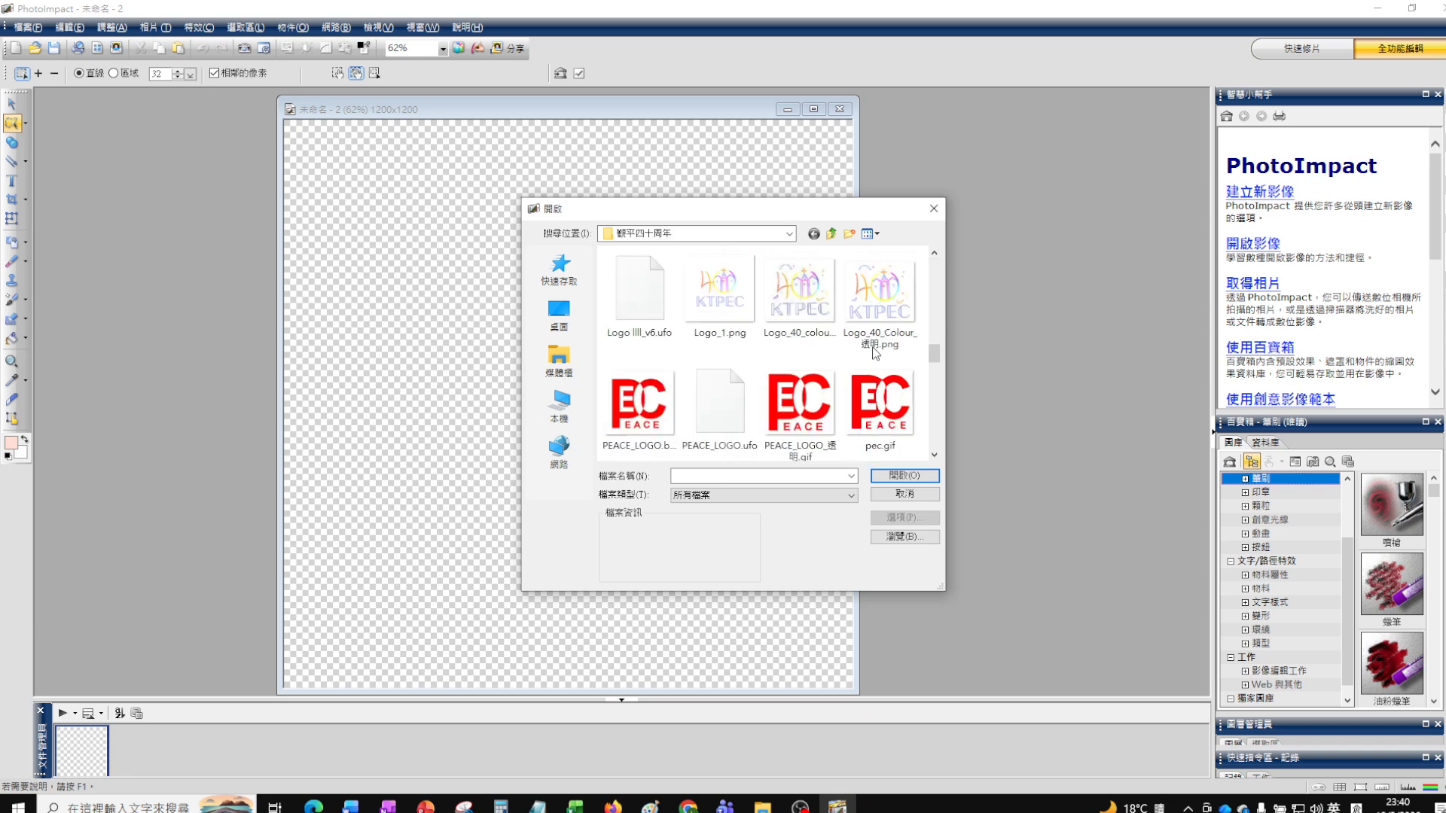
{"action": "left_click", "coordinate": [789, 292]}
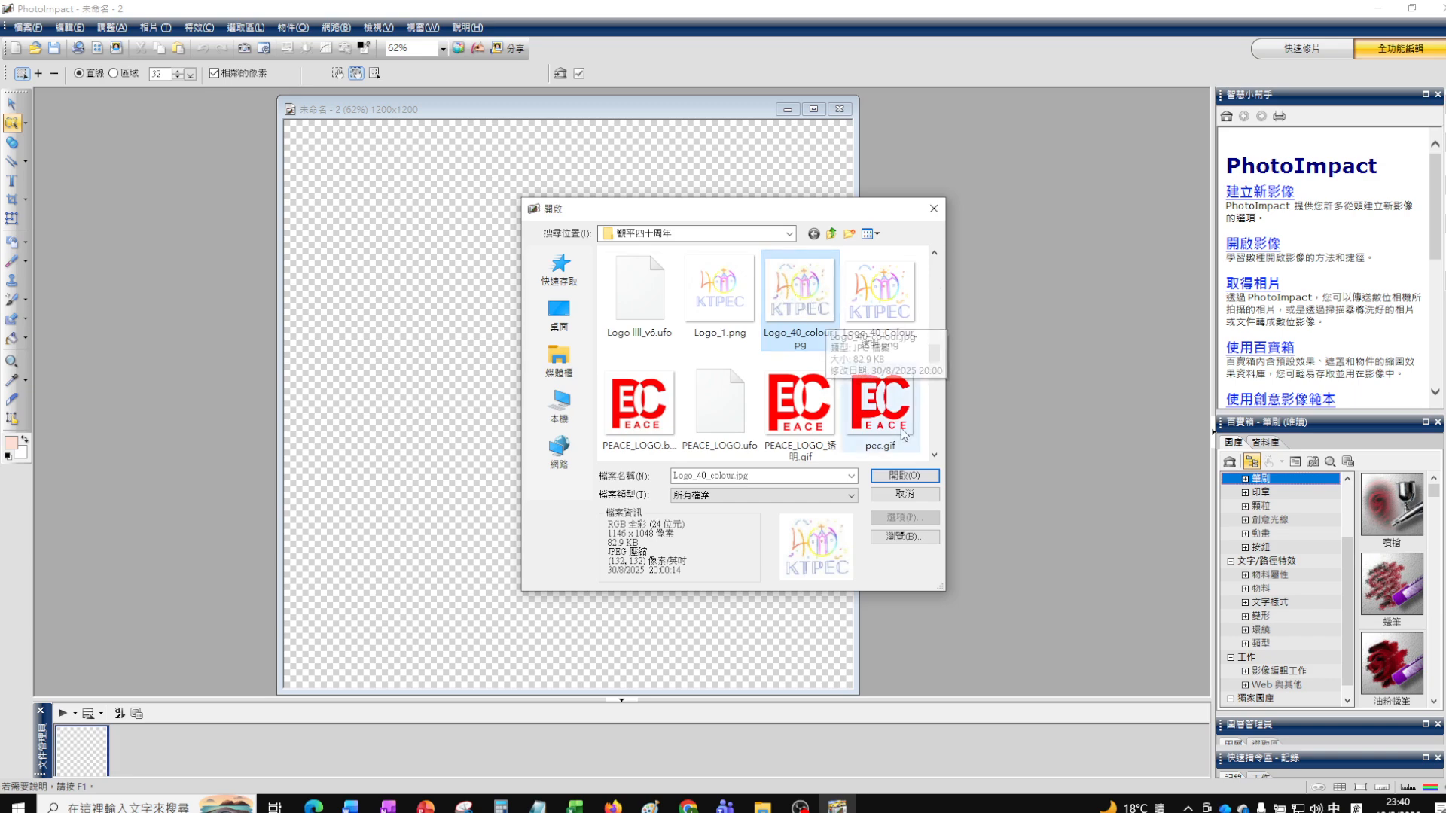
{"action": "left_click", "coordinate": [906, 475]}
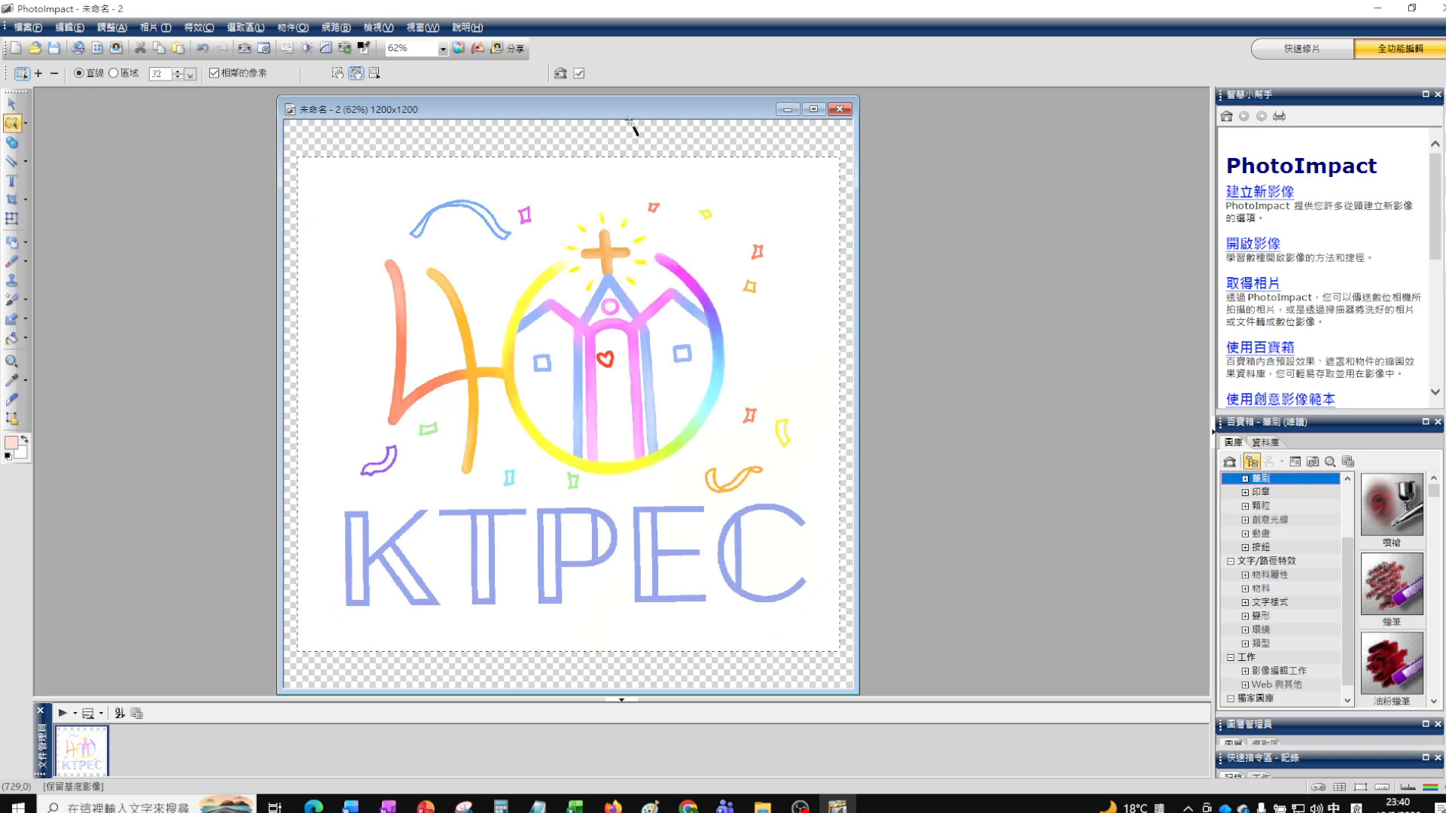
{"action": "left_click_drag", "start_coordinate": [633, 113], "coordinate": [642, 107]}
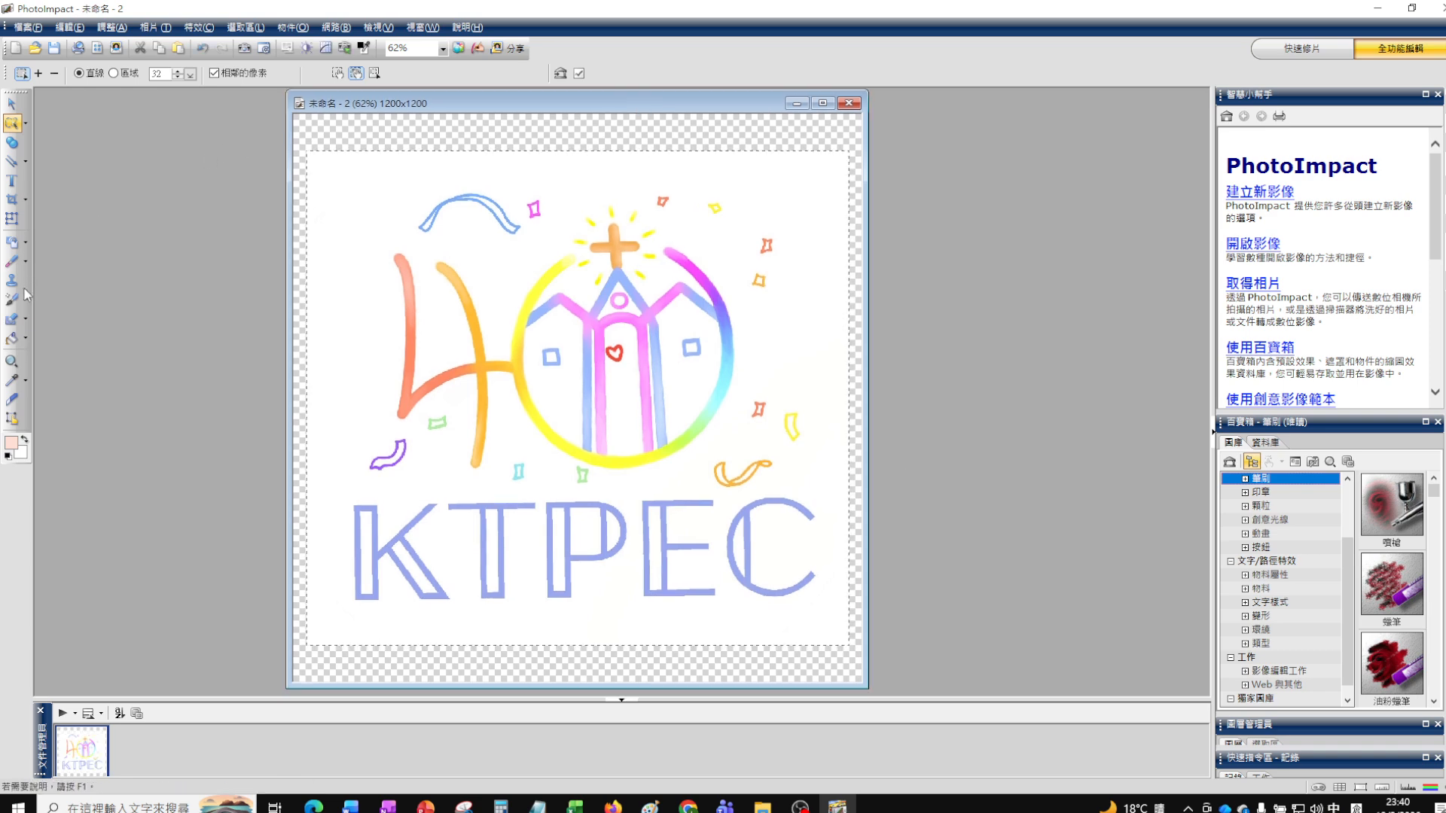
- Maximize the document window and erase the white background surrounding the logo with the Object Magic Eraser tool
{"action": "left_click", "coordinate": [26, 321]}
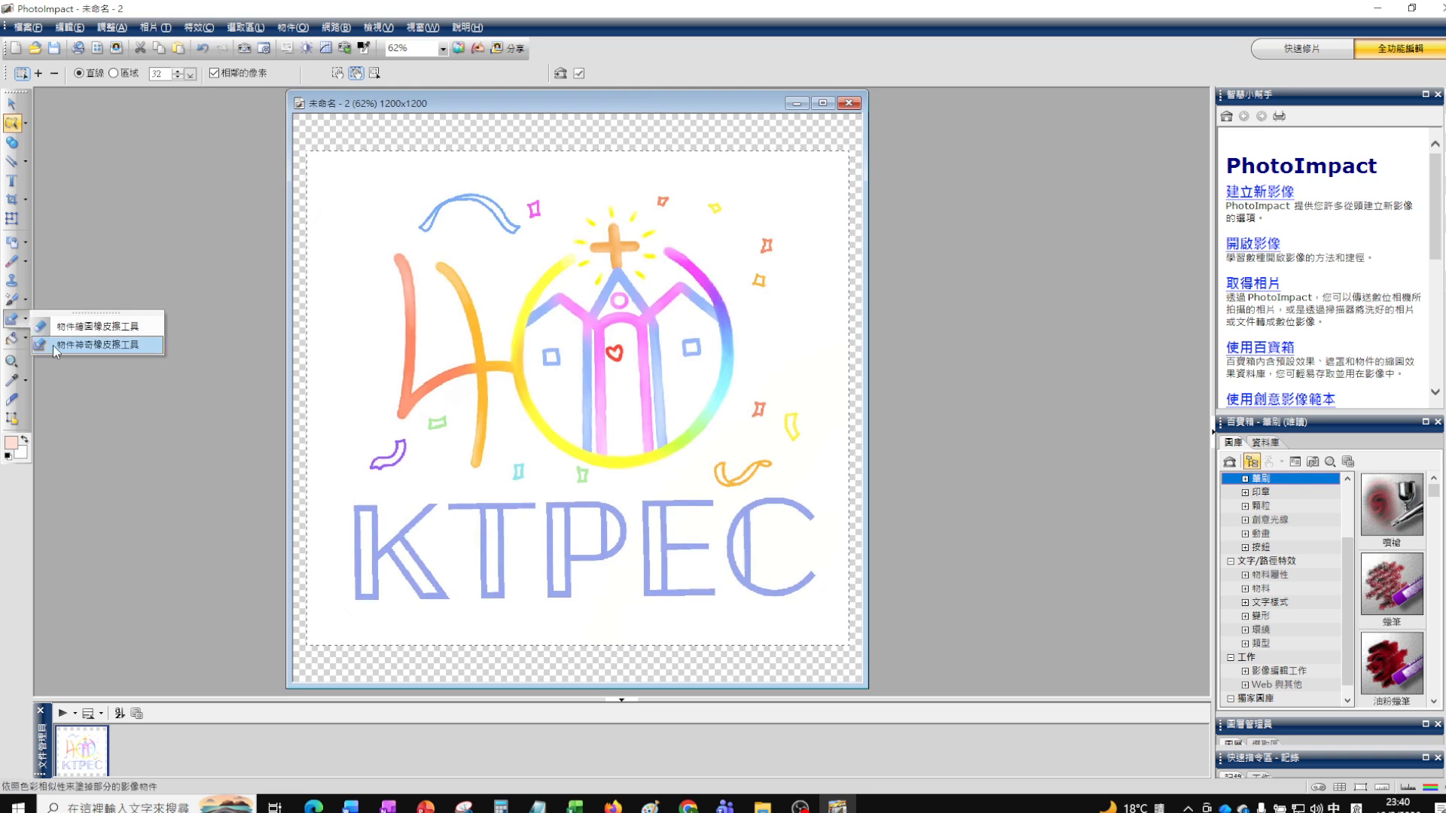
{"action": "left_click", "coordinate": [52, 345]}
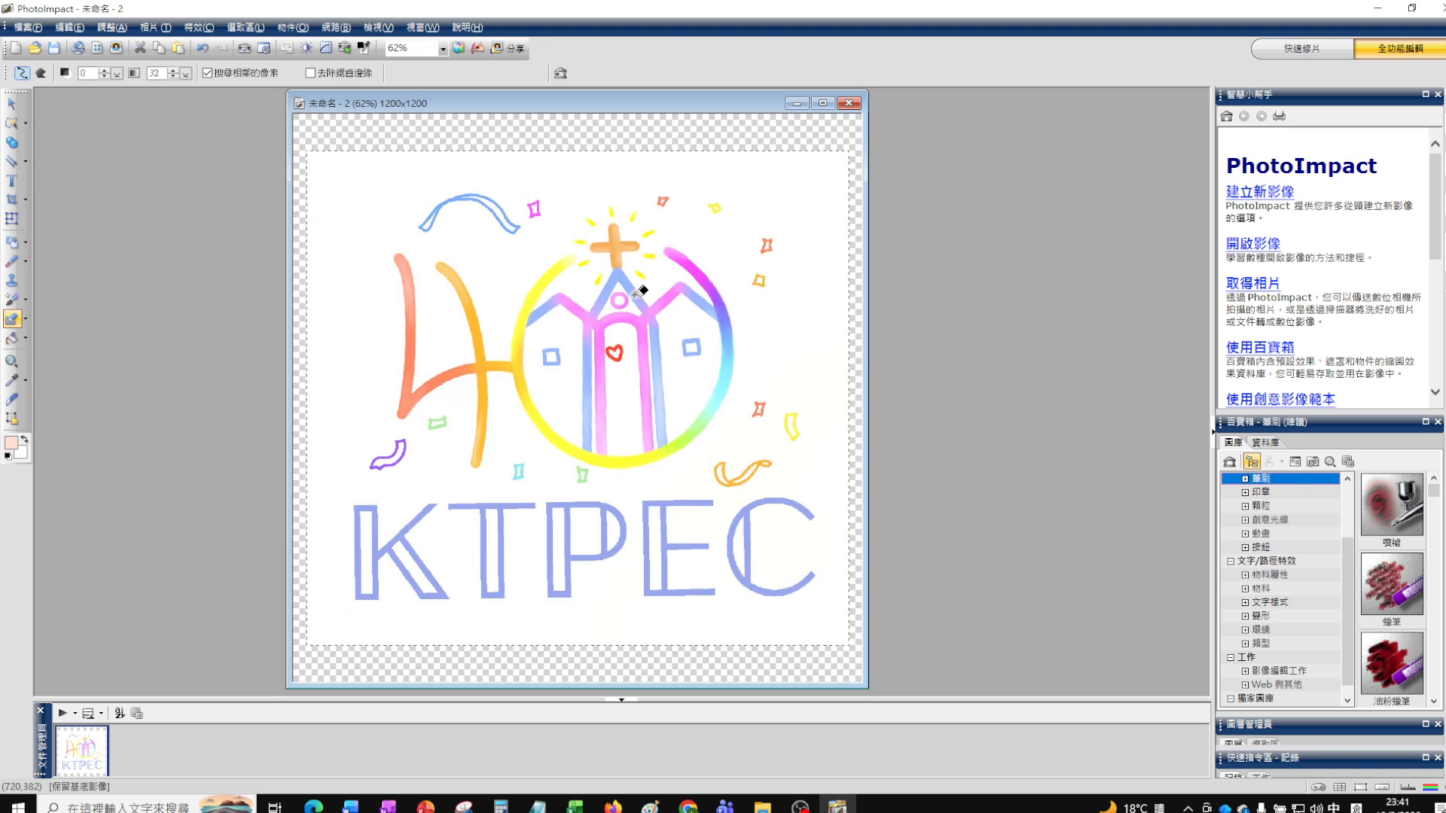
{"action": "left_click", "coordinate": [27, 321]}
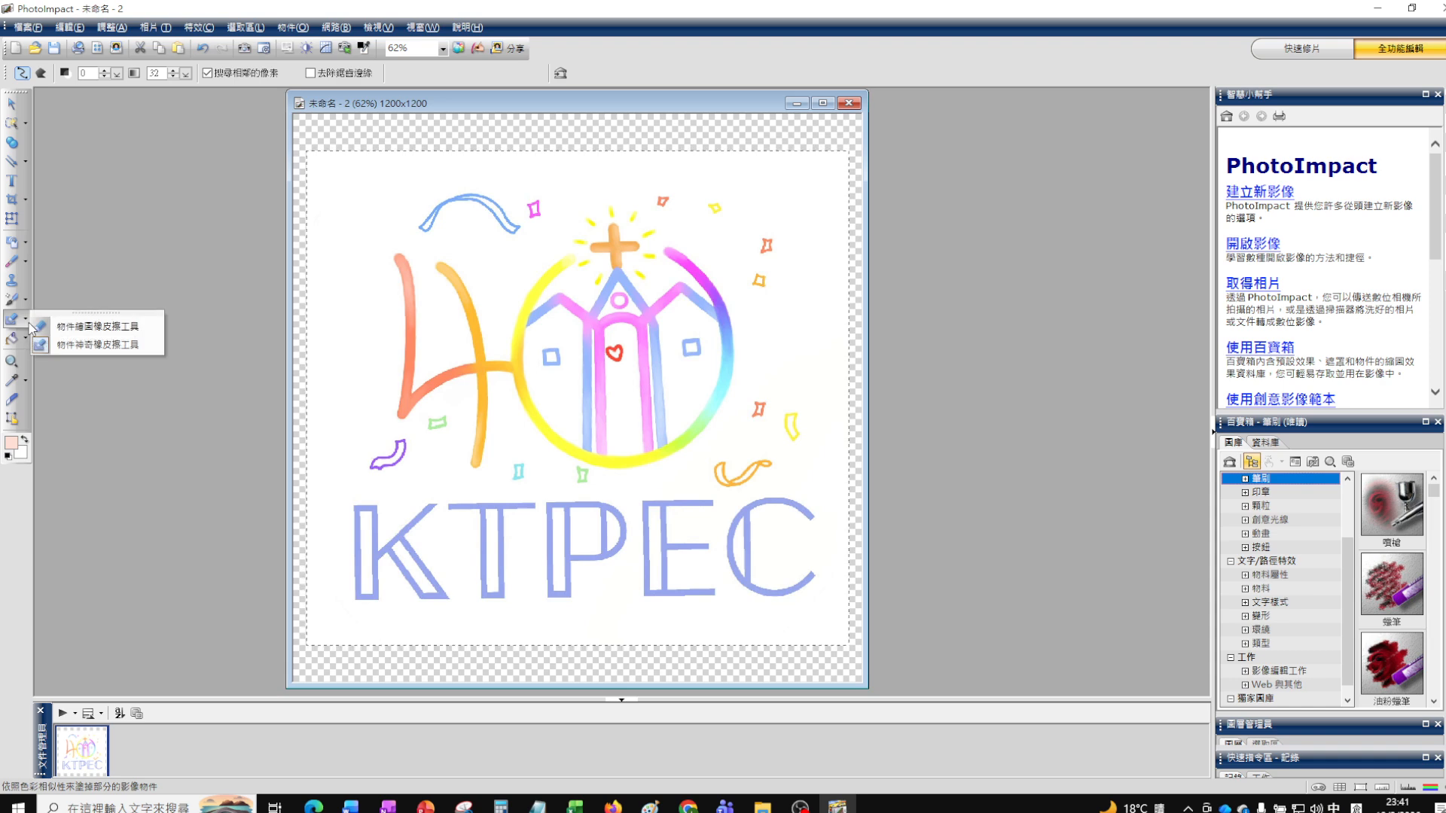
{"action": "left_click", "coordinate": [124, 346]}
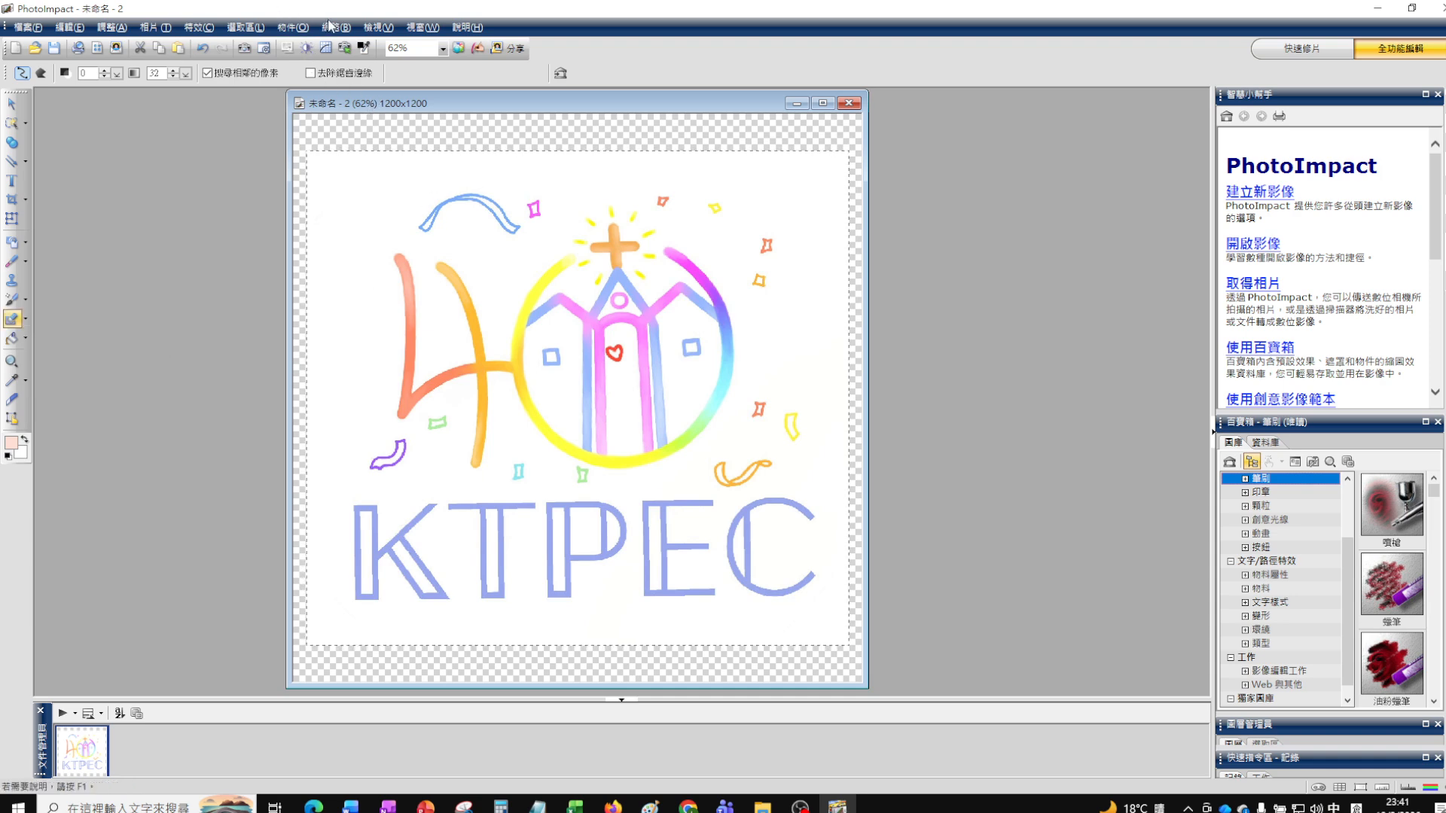
{"action": "left_click", "coordinate": [822, 102]}
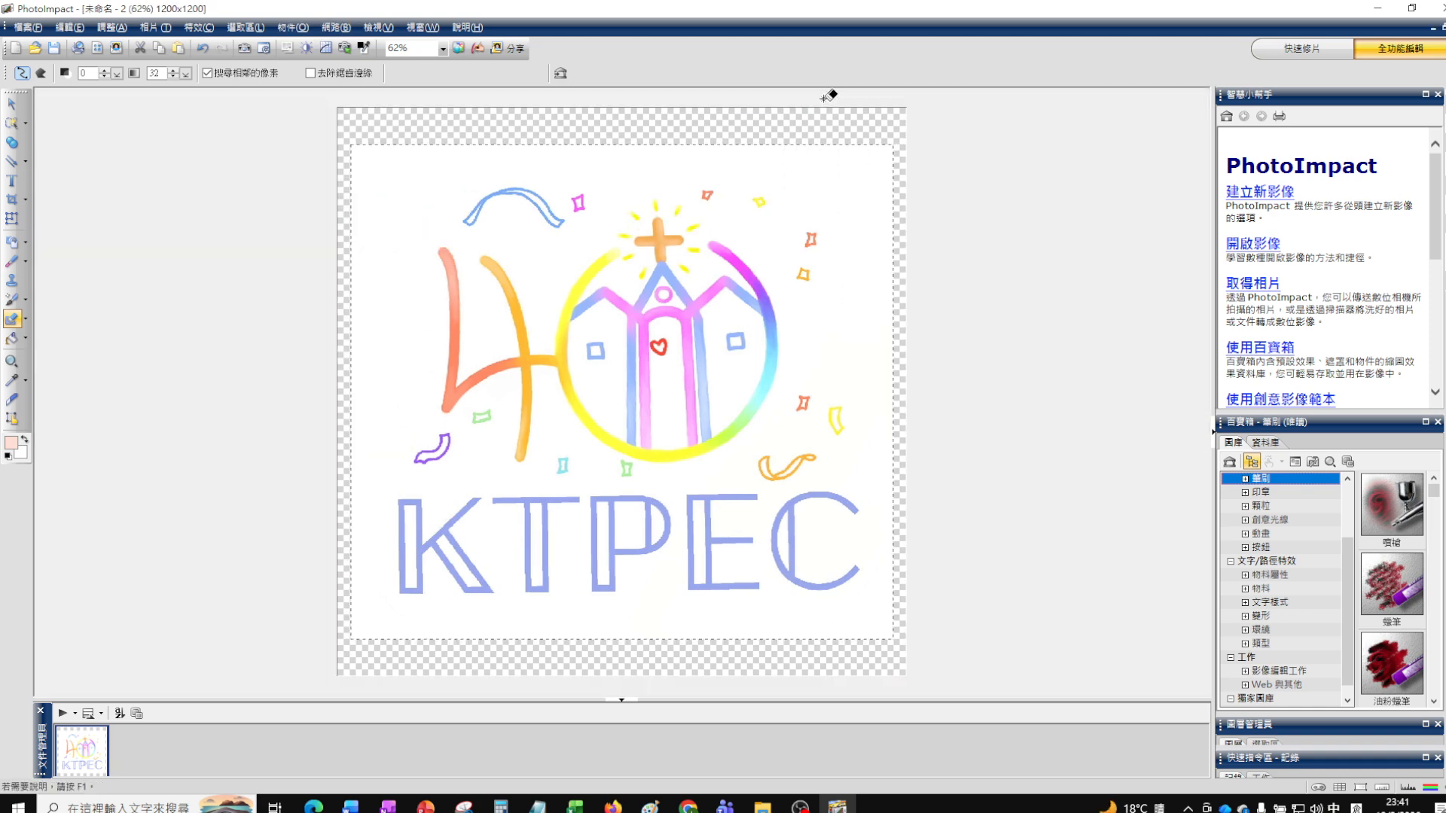
{"action": "left_click", "coordinate": [404, 167]}
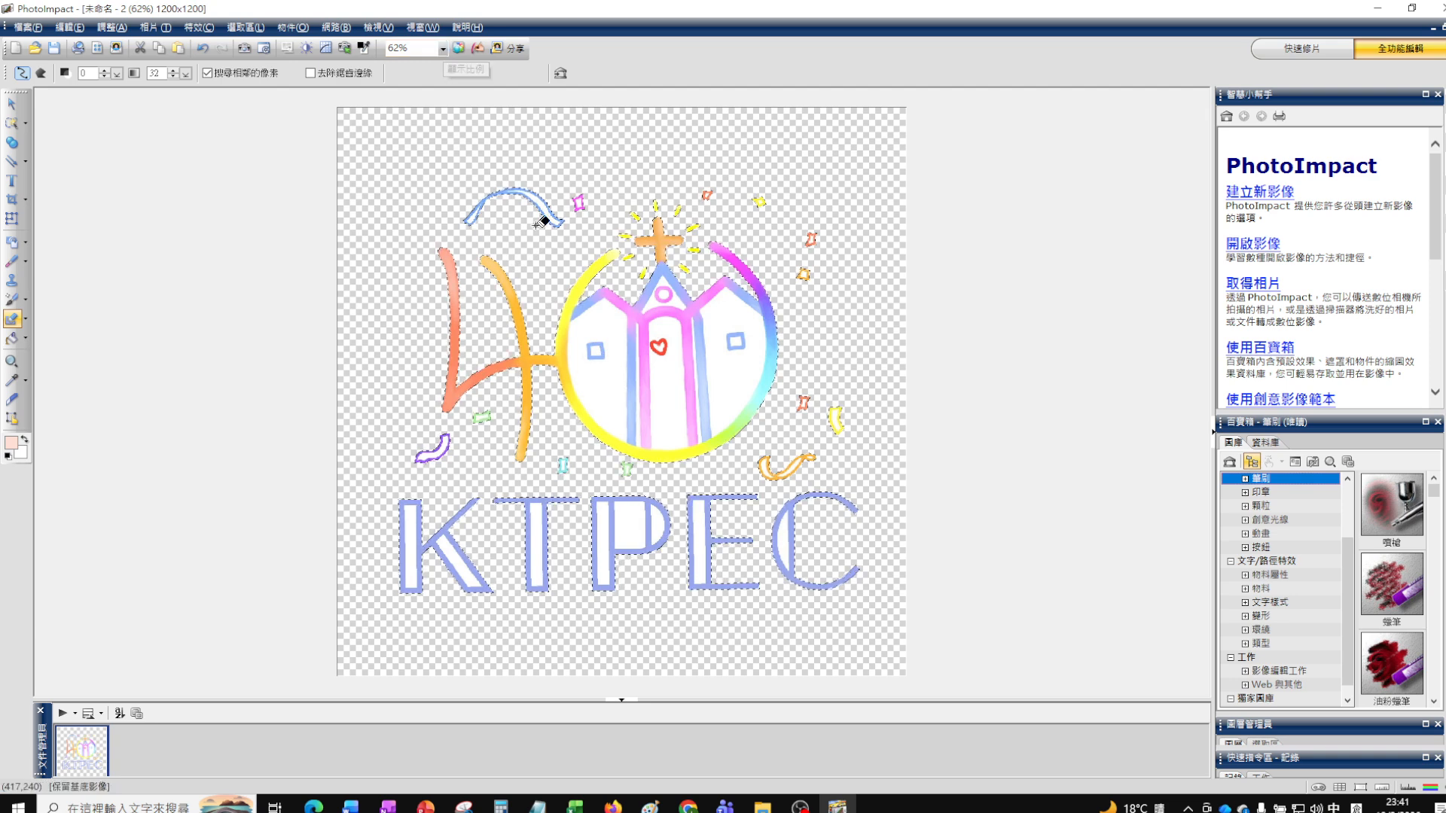
- Erase the white areas in the church's left section and doorway, undoing the stray erase of the yellow ring
{"action": "left_click", "coordinate": [599, 319]}
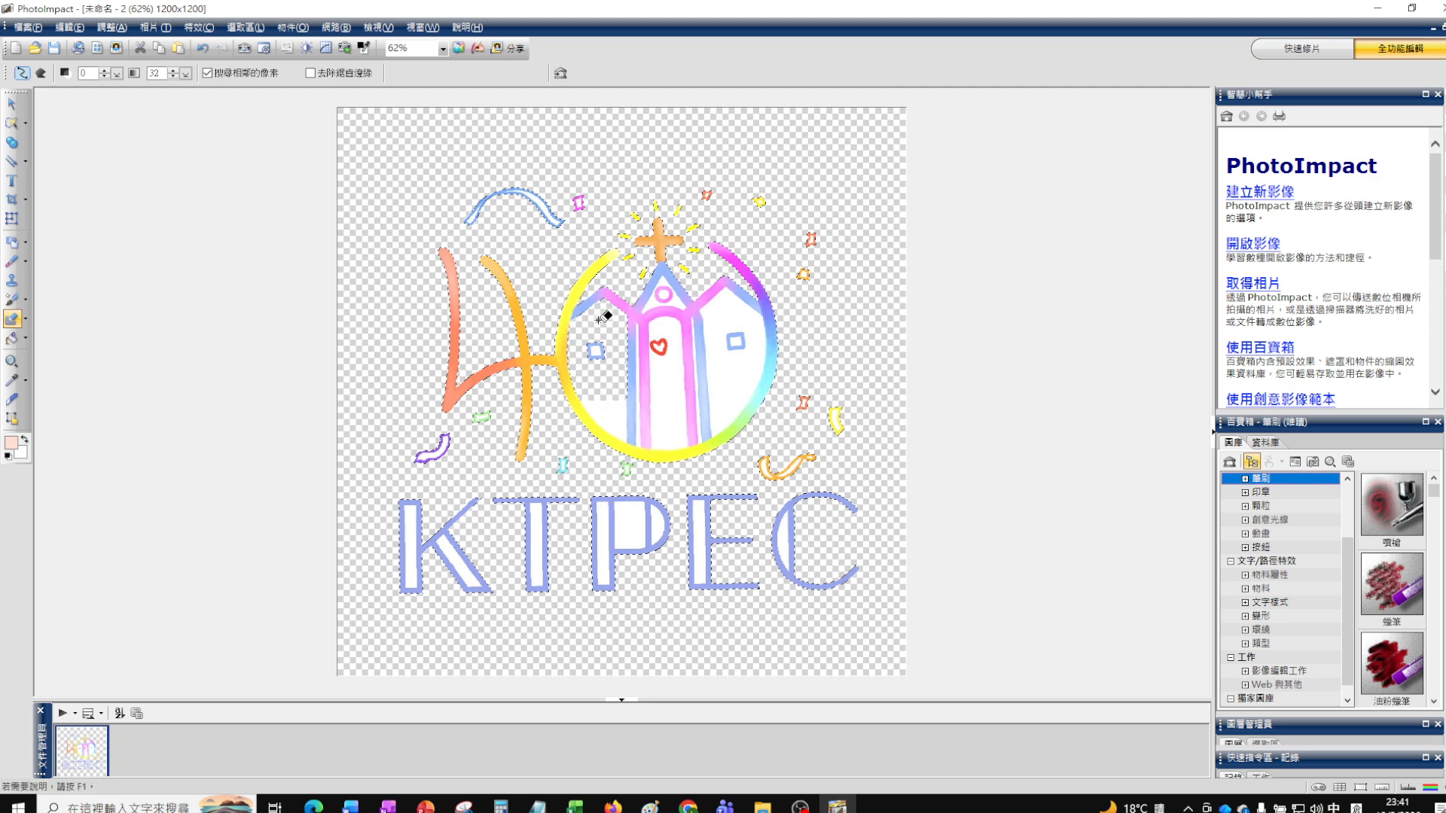
{"action": "left_click", "coordinate": [669, 405]}
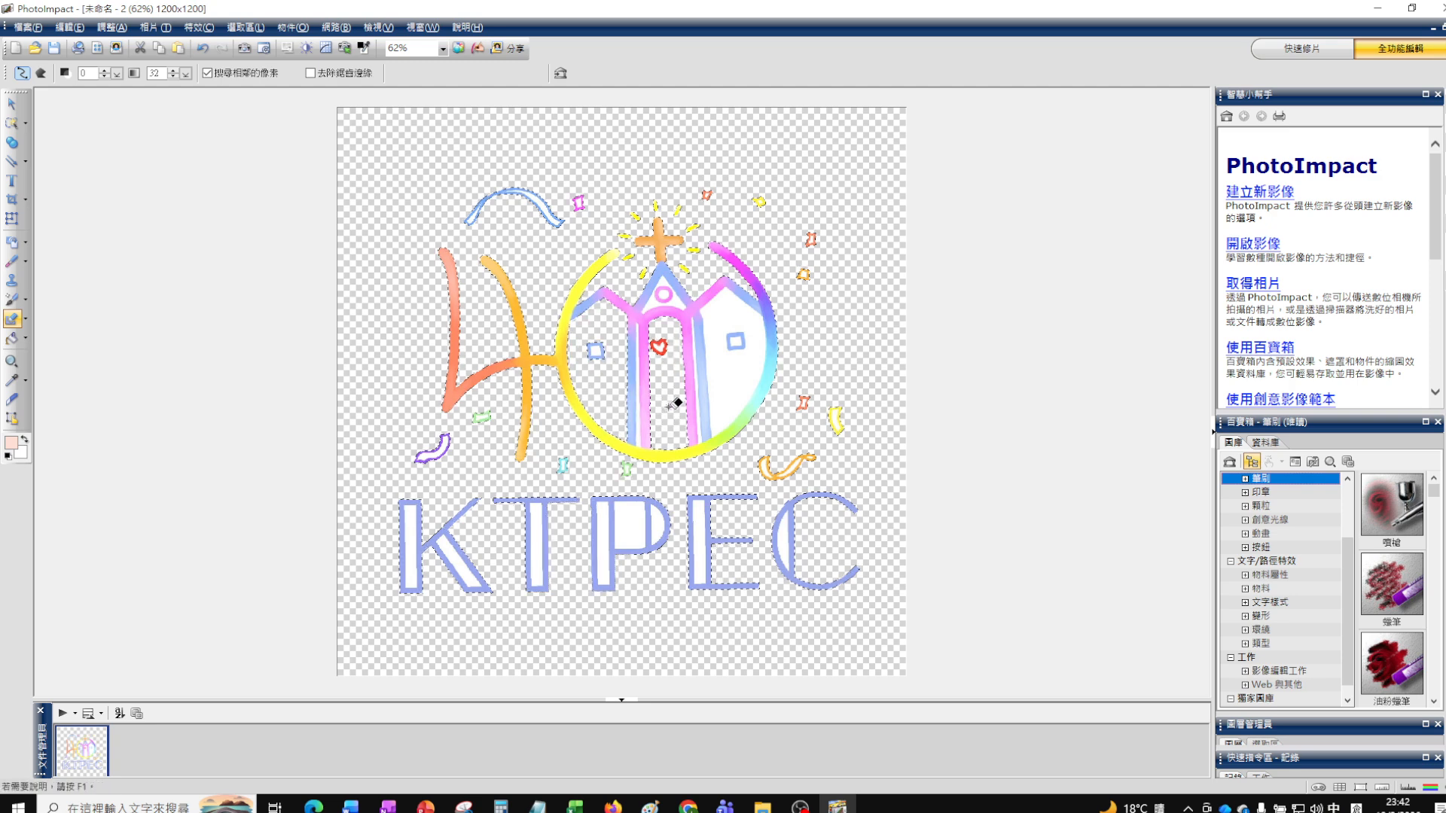
{"action": "left_click", "coordinate": [689, 448]}
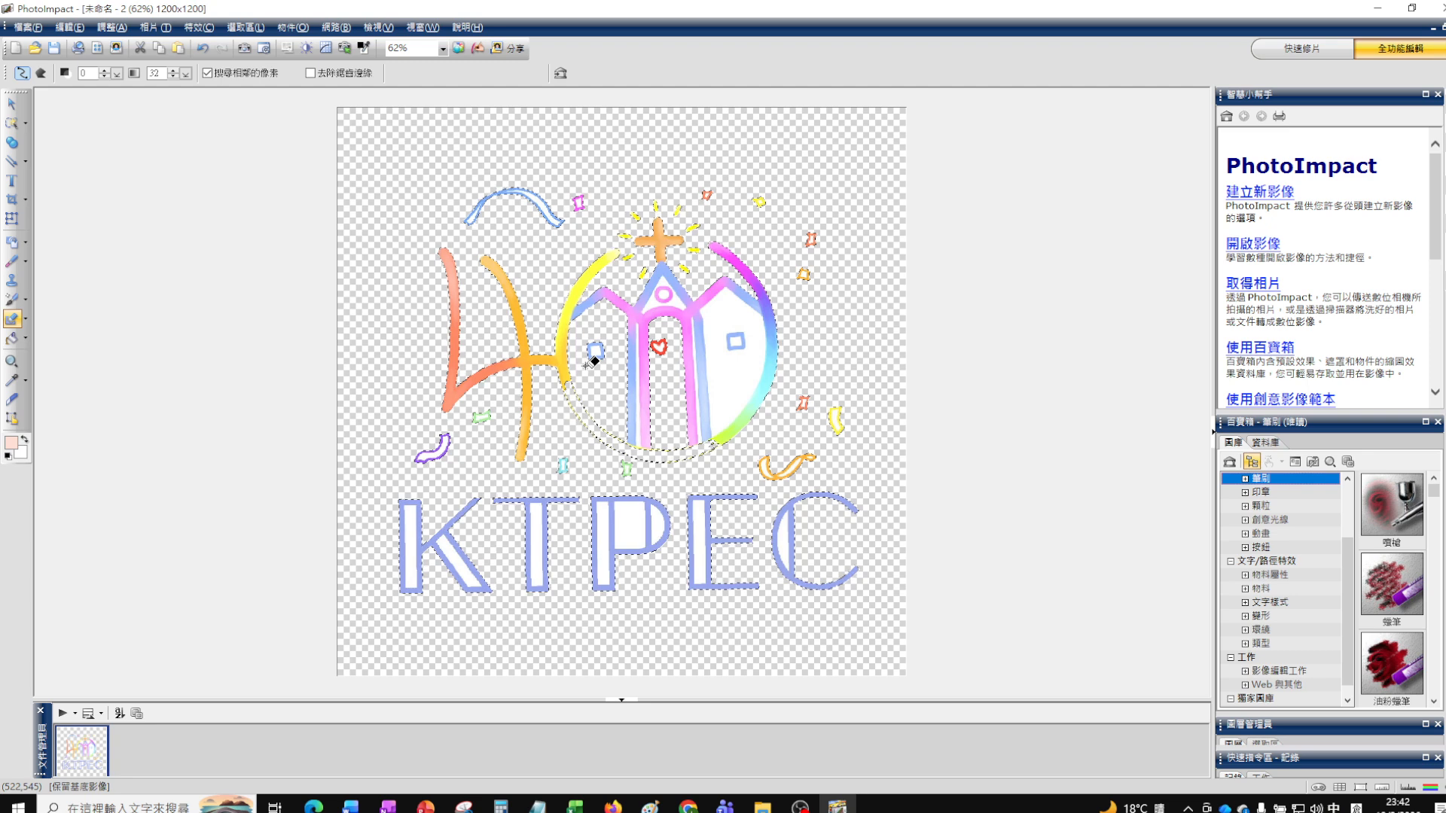
{"action": "key", "text": "ctrl+z"}
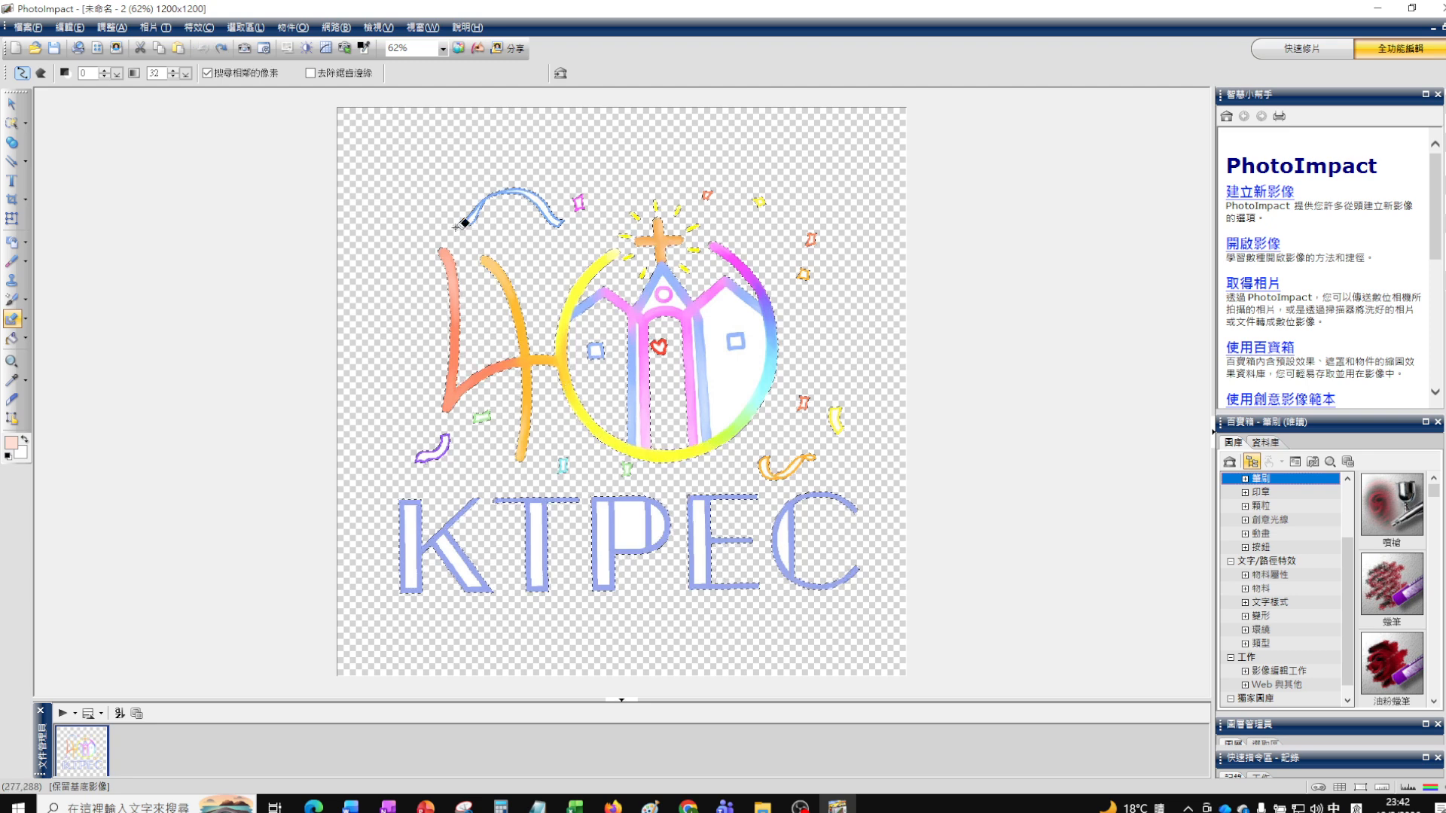
- Erase the white inside both church windows, the heart, the church's right section and the green confetti piece below the ring
{"action": "left_click", "coordinate": [443, 48]}
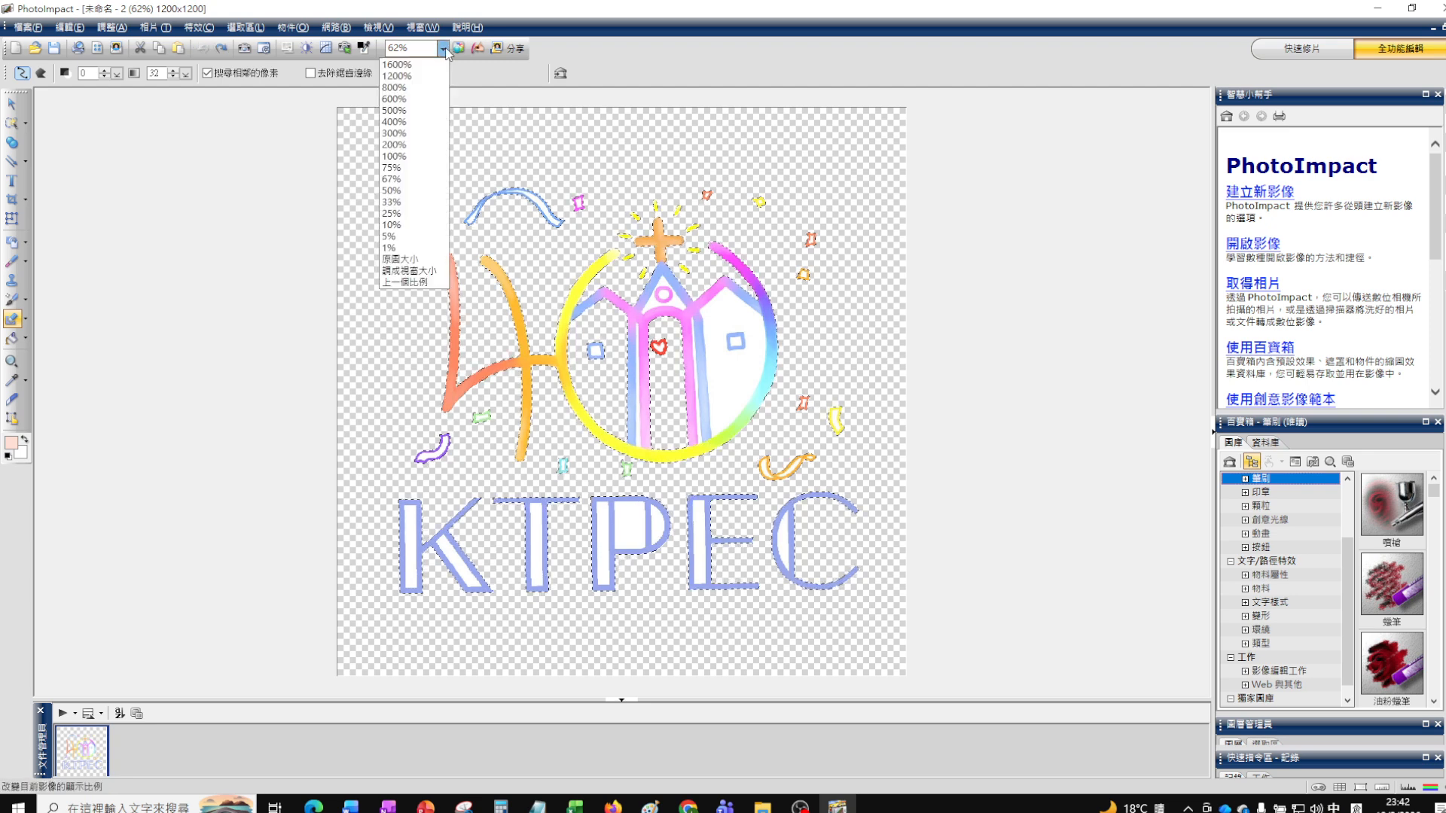
{"action": "left_click", "coordinate": [399, 148]}
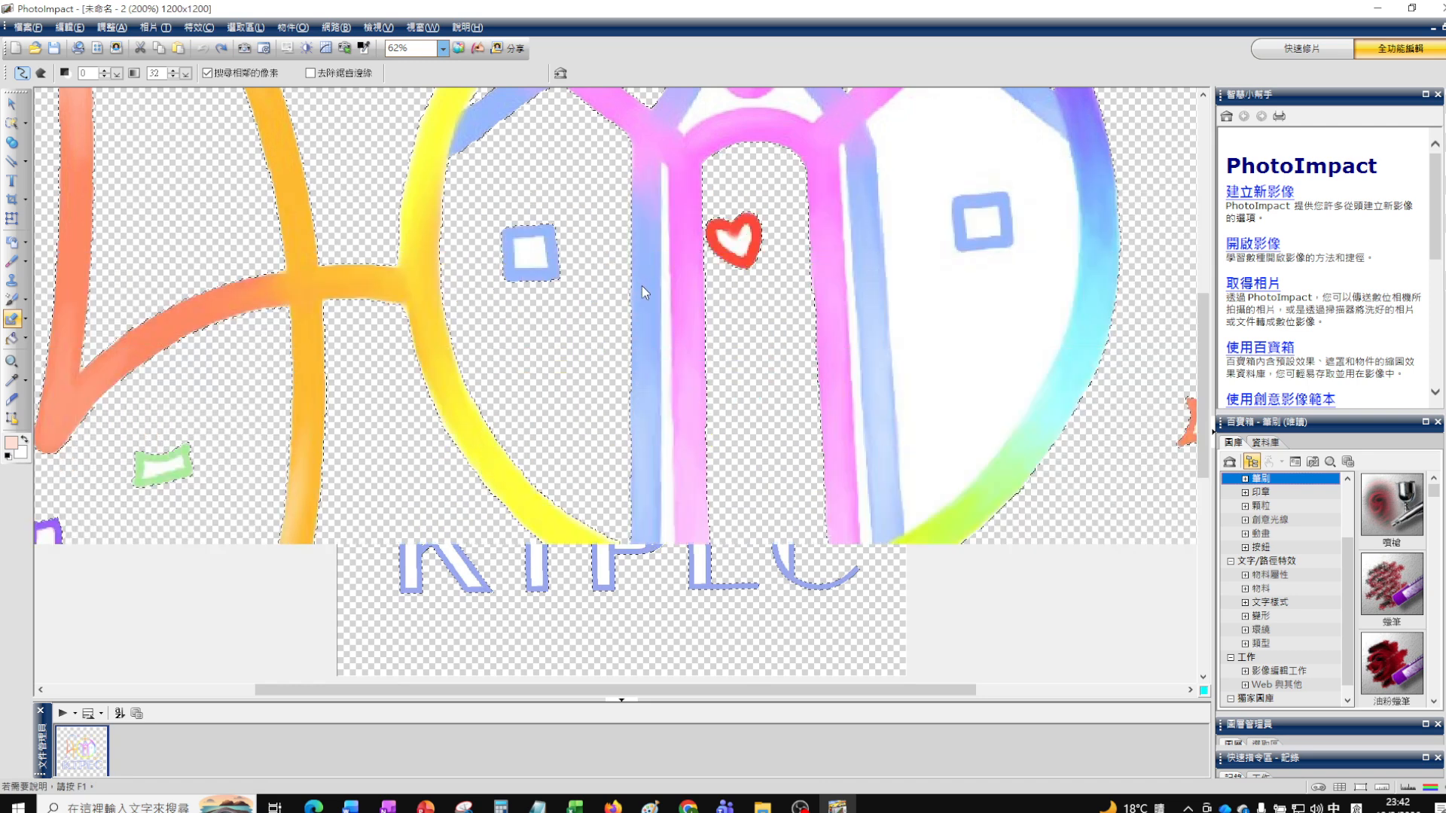
{"action": "left_click", "coordinate": [538, 251]}
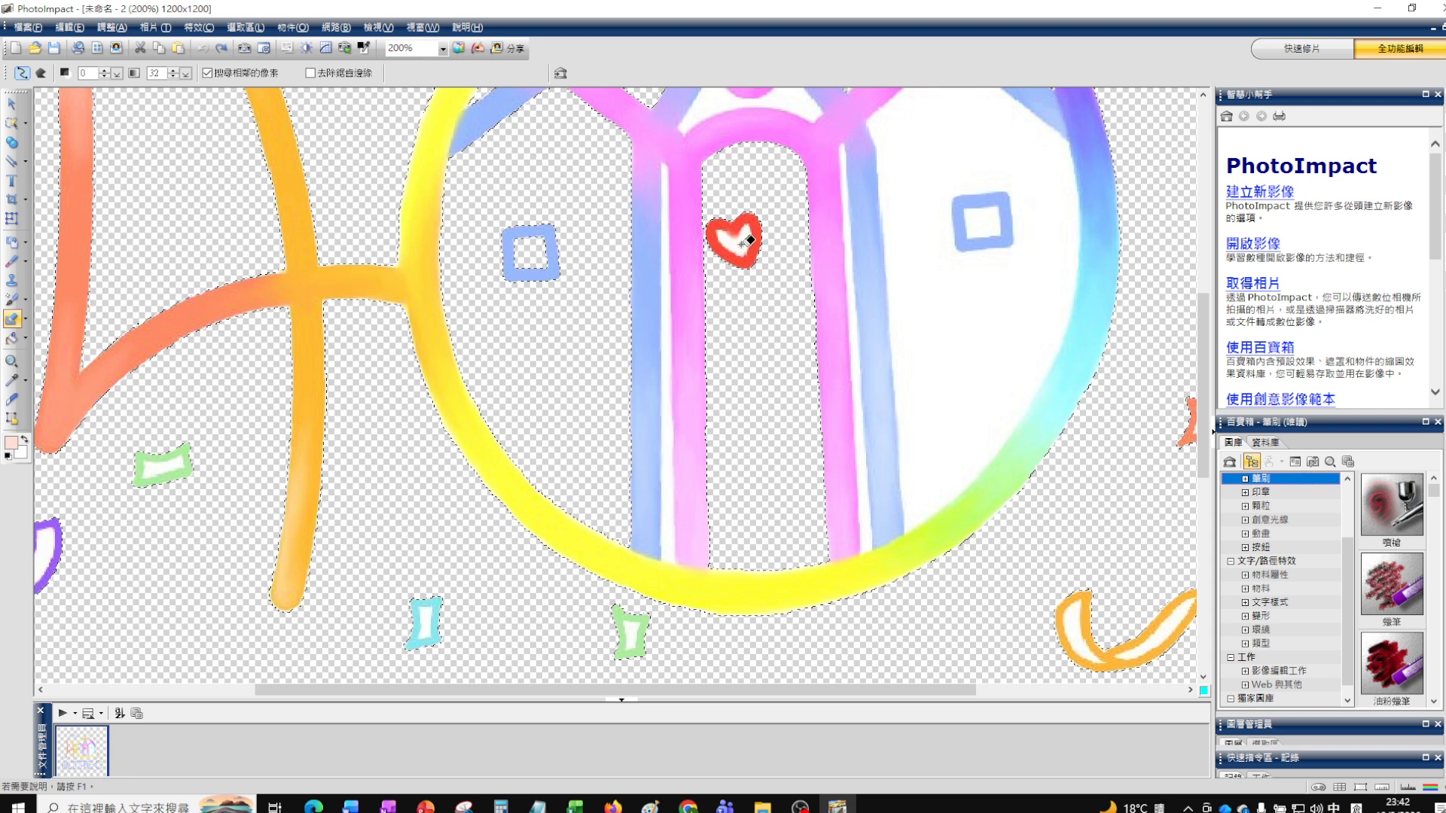
{"action": "left_click", "coordinate": [989, 307]}
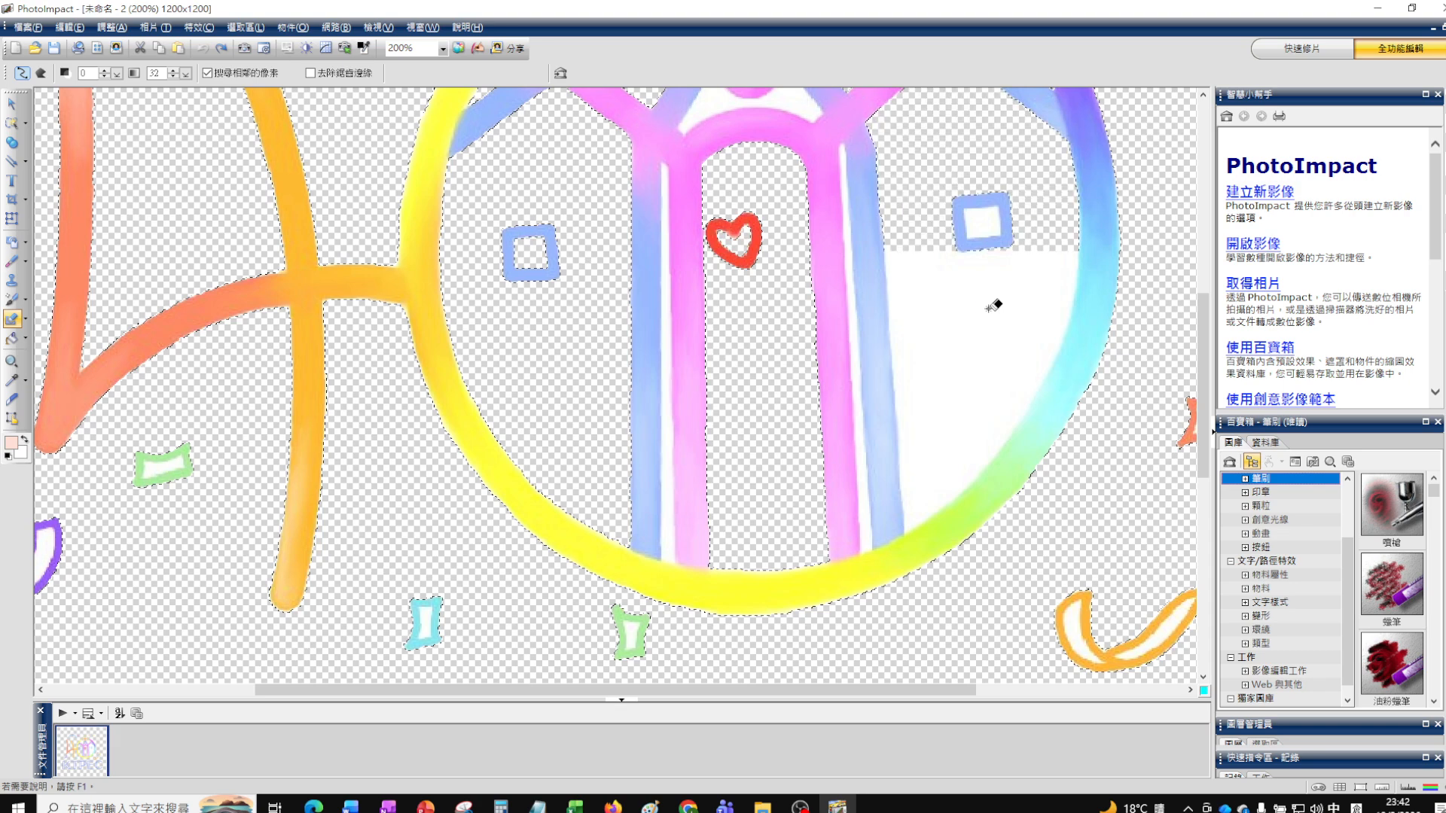
{"action": "left_click", "coordinate": [988, 216]}
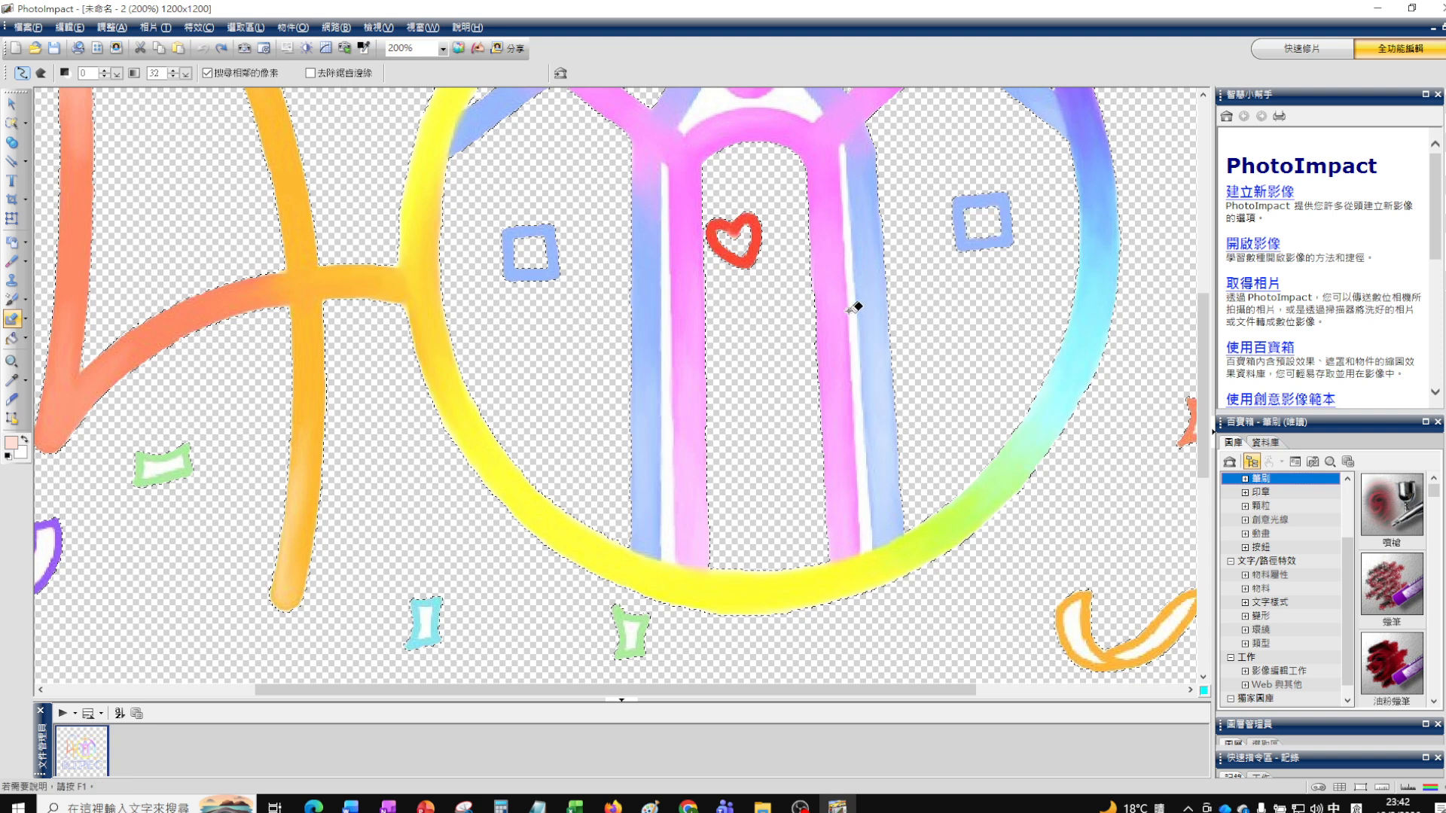
{"action": "left_click", "coordinate": [635, 634]}
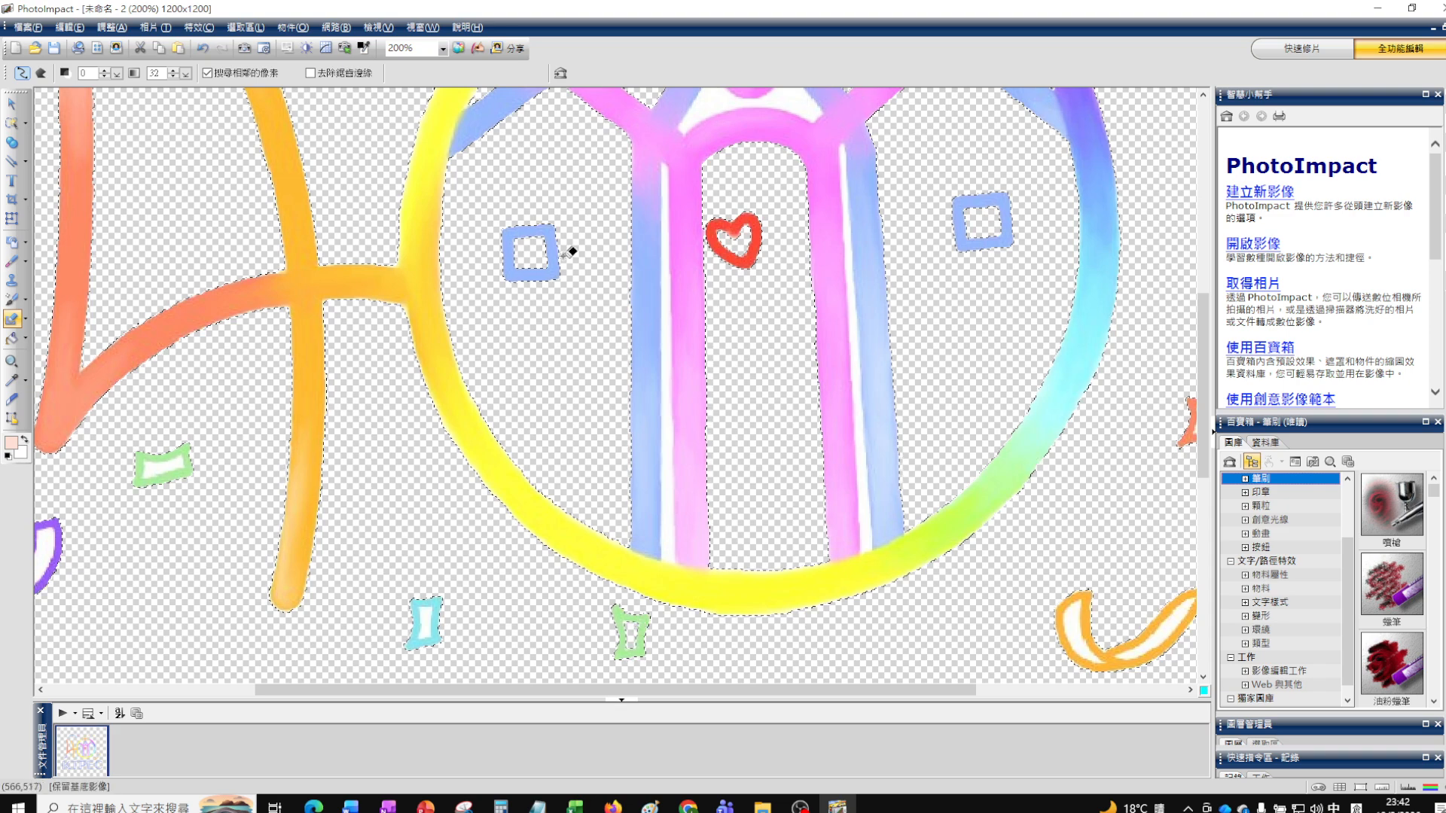
{"action": "left_click", "coordinate": [442, 49]}
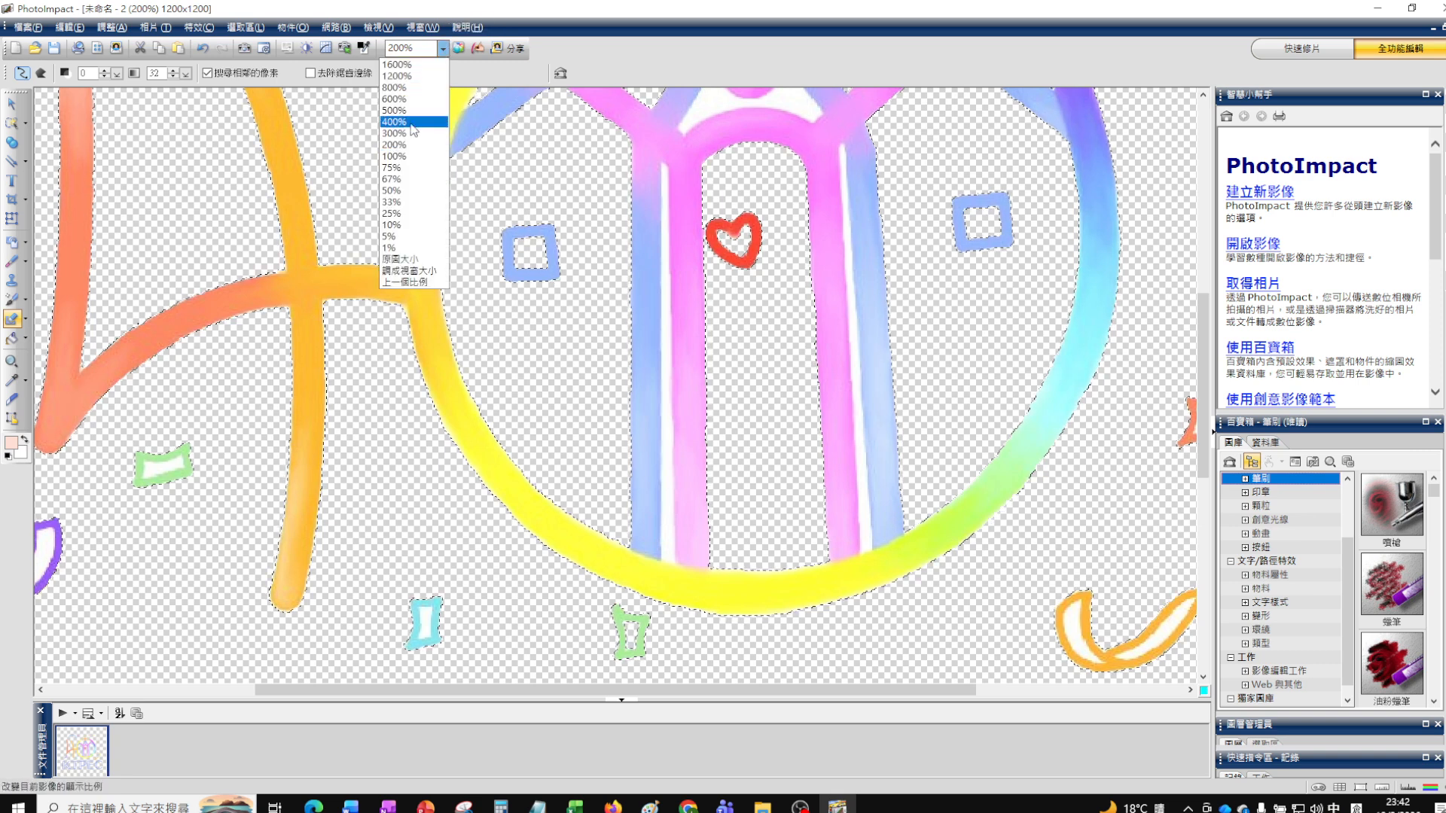
{"action": "left_click", "coordinate": [400, 167]}
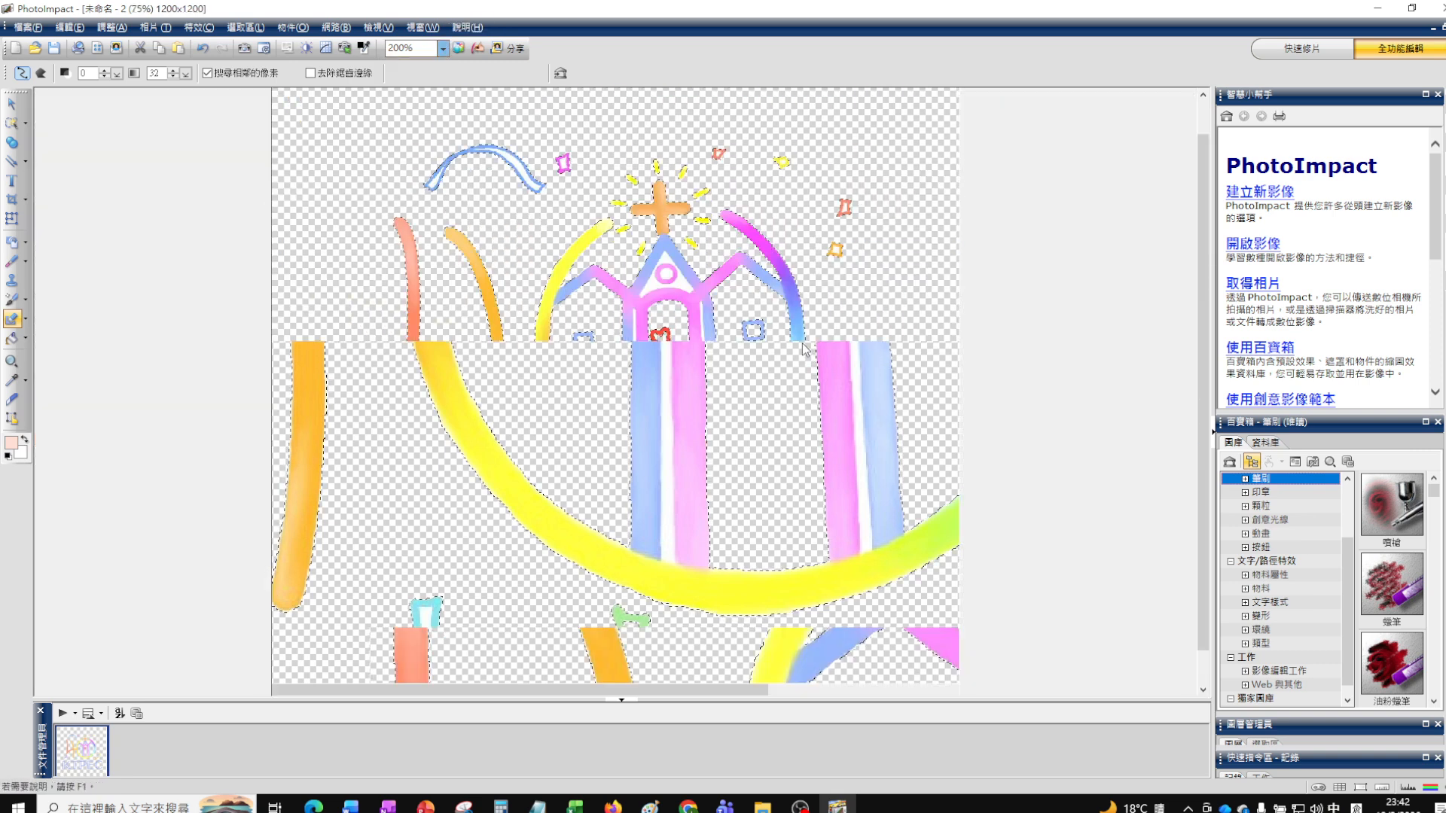